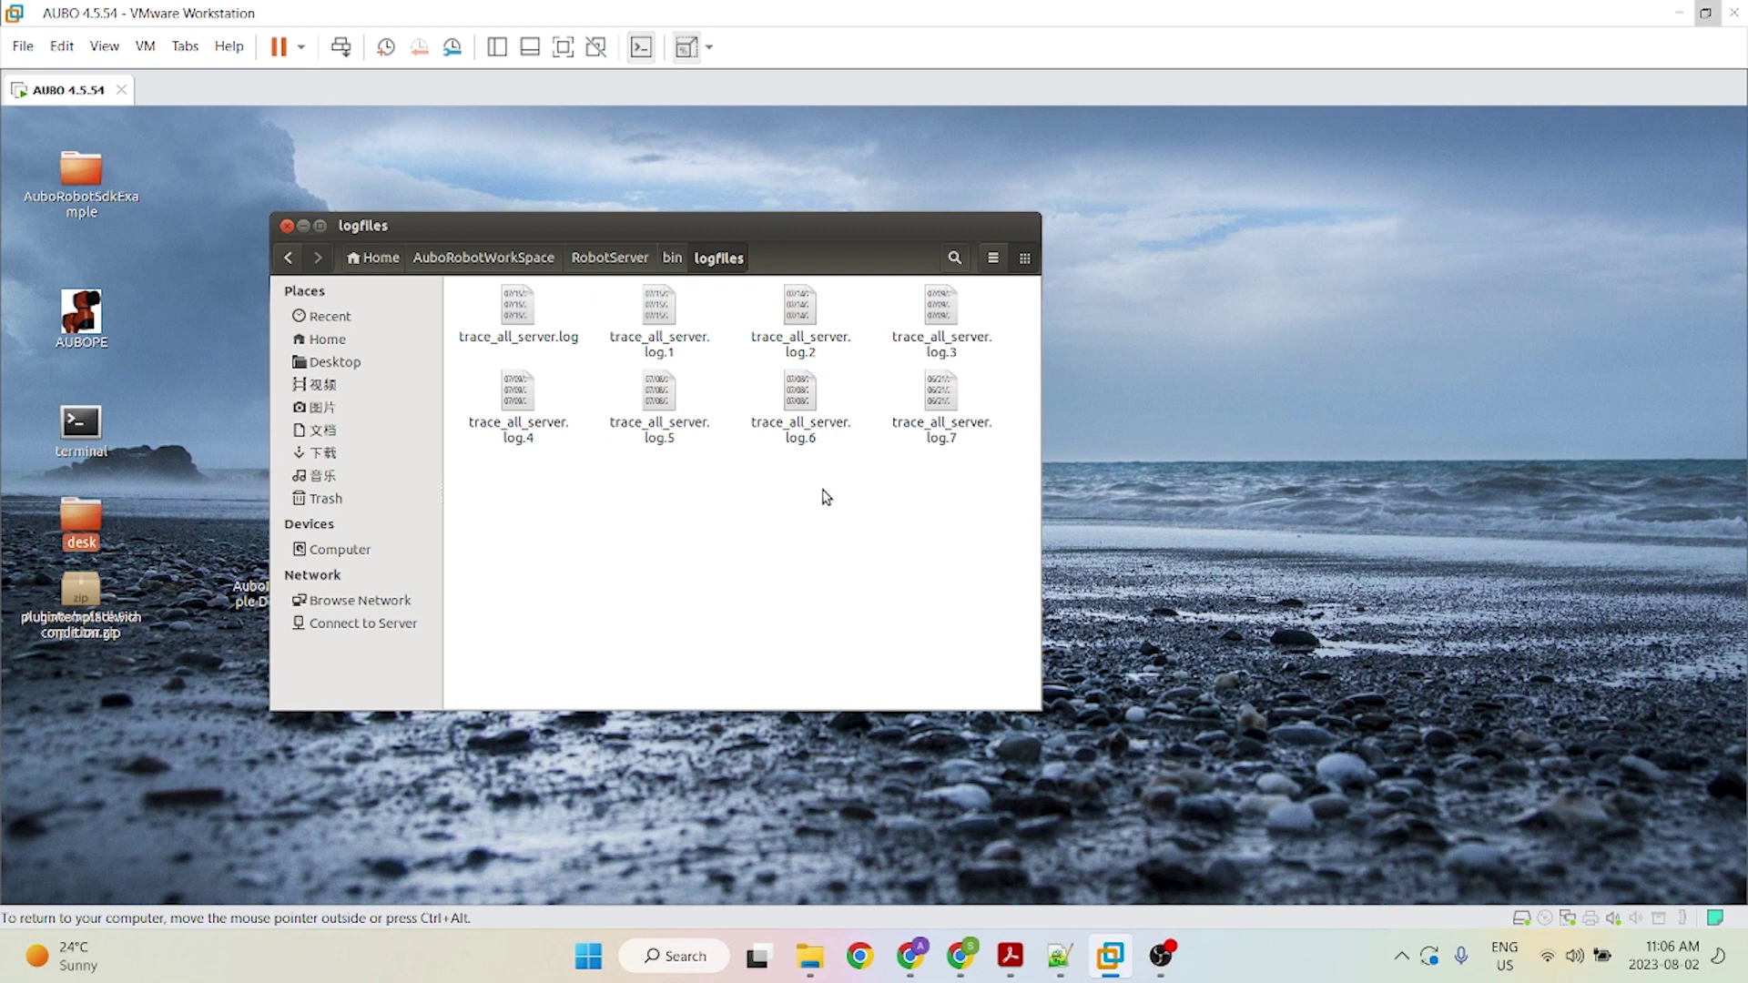
# - Browse from the AuboRobotWorkSpace folder through RobotServer and bin to the logfiles folder
pyautogui.click(484, 258)
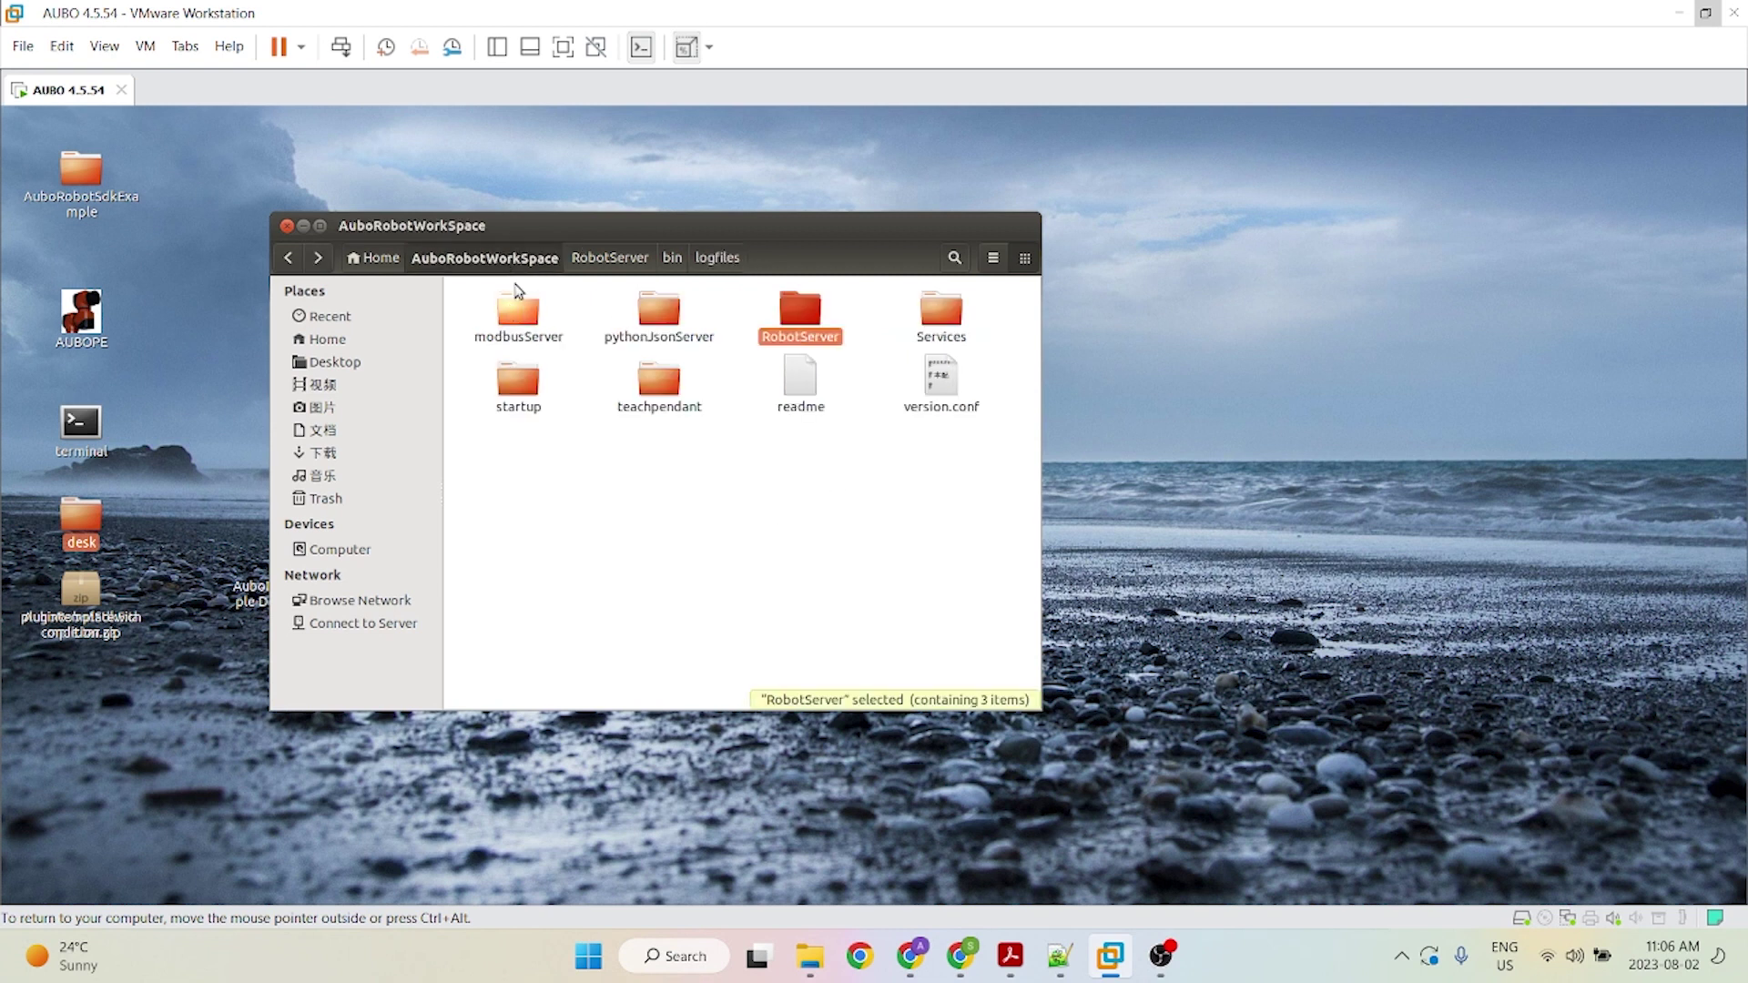
pyautogui.doubleClick(794, 314)
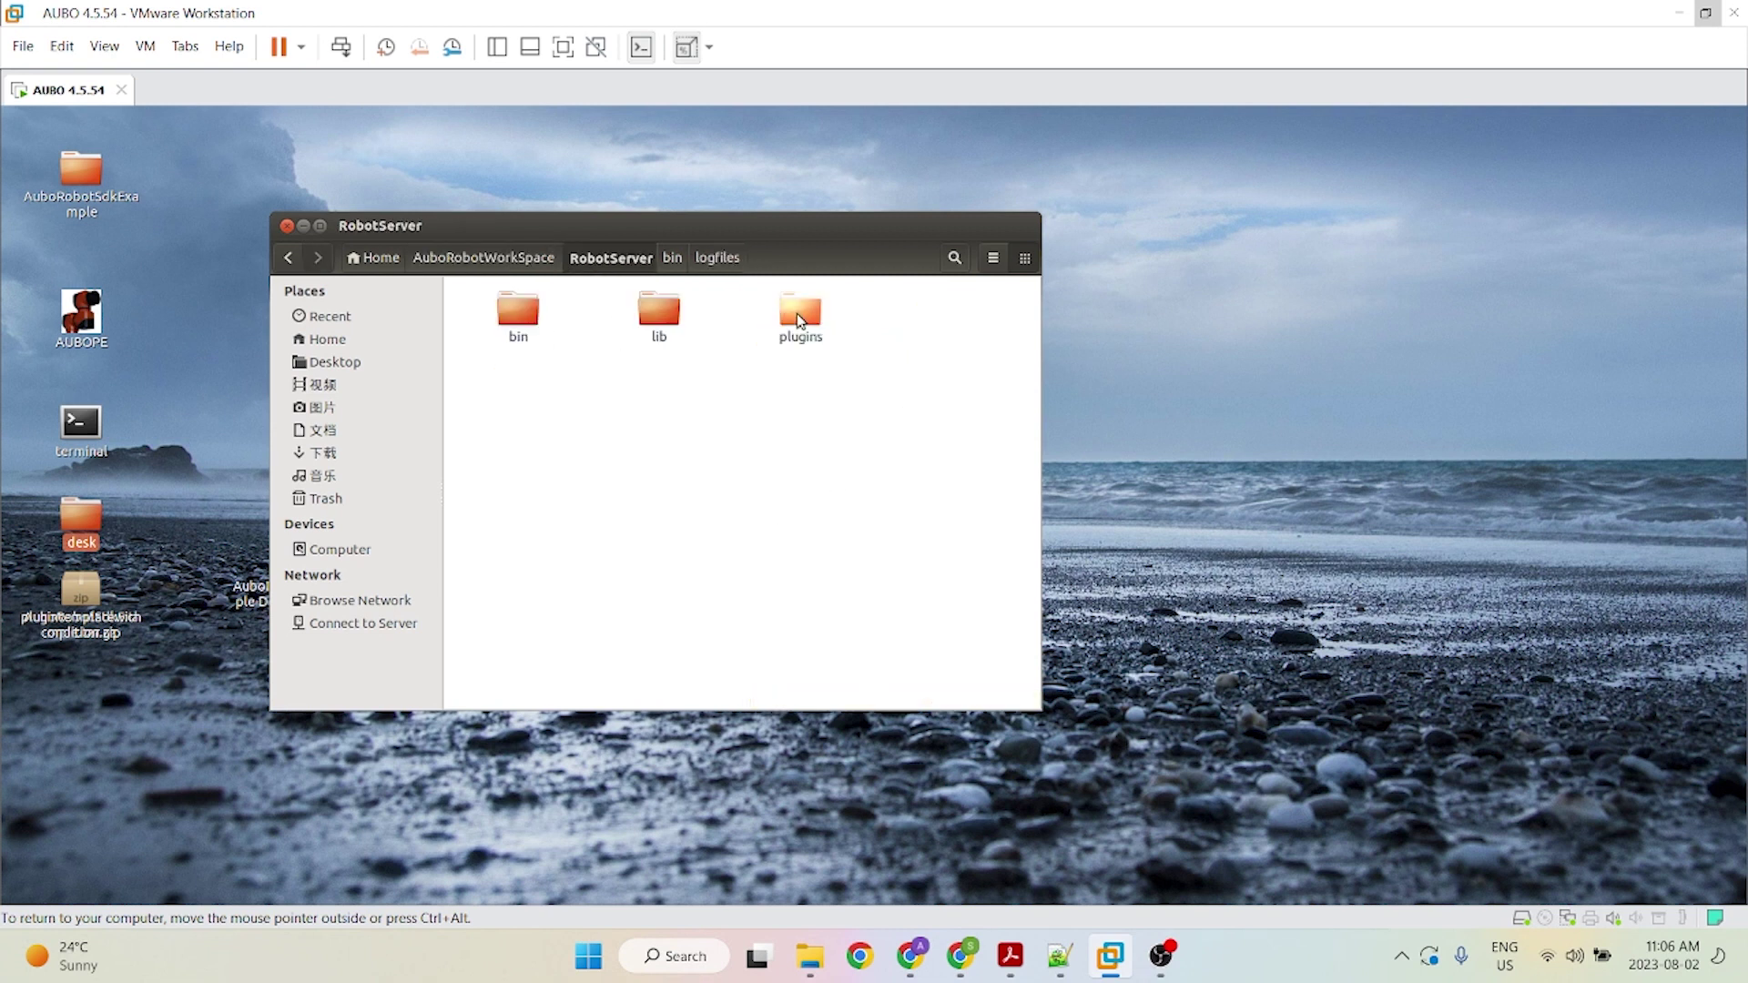
pyautogui.doubleClick(515, 314)
pyautogui.doubleClick(800, 312)
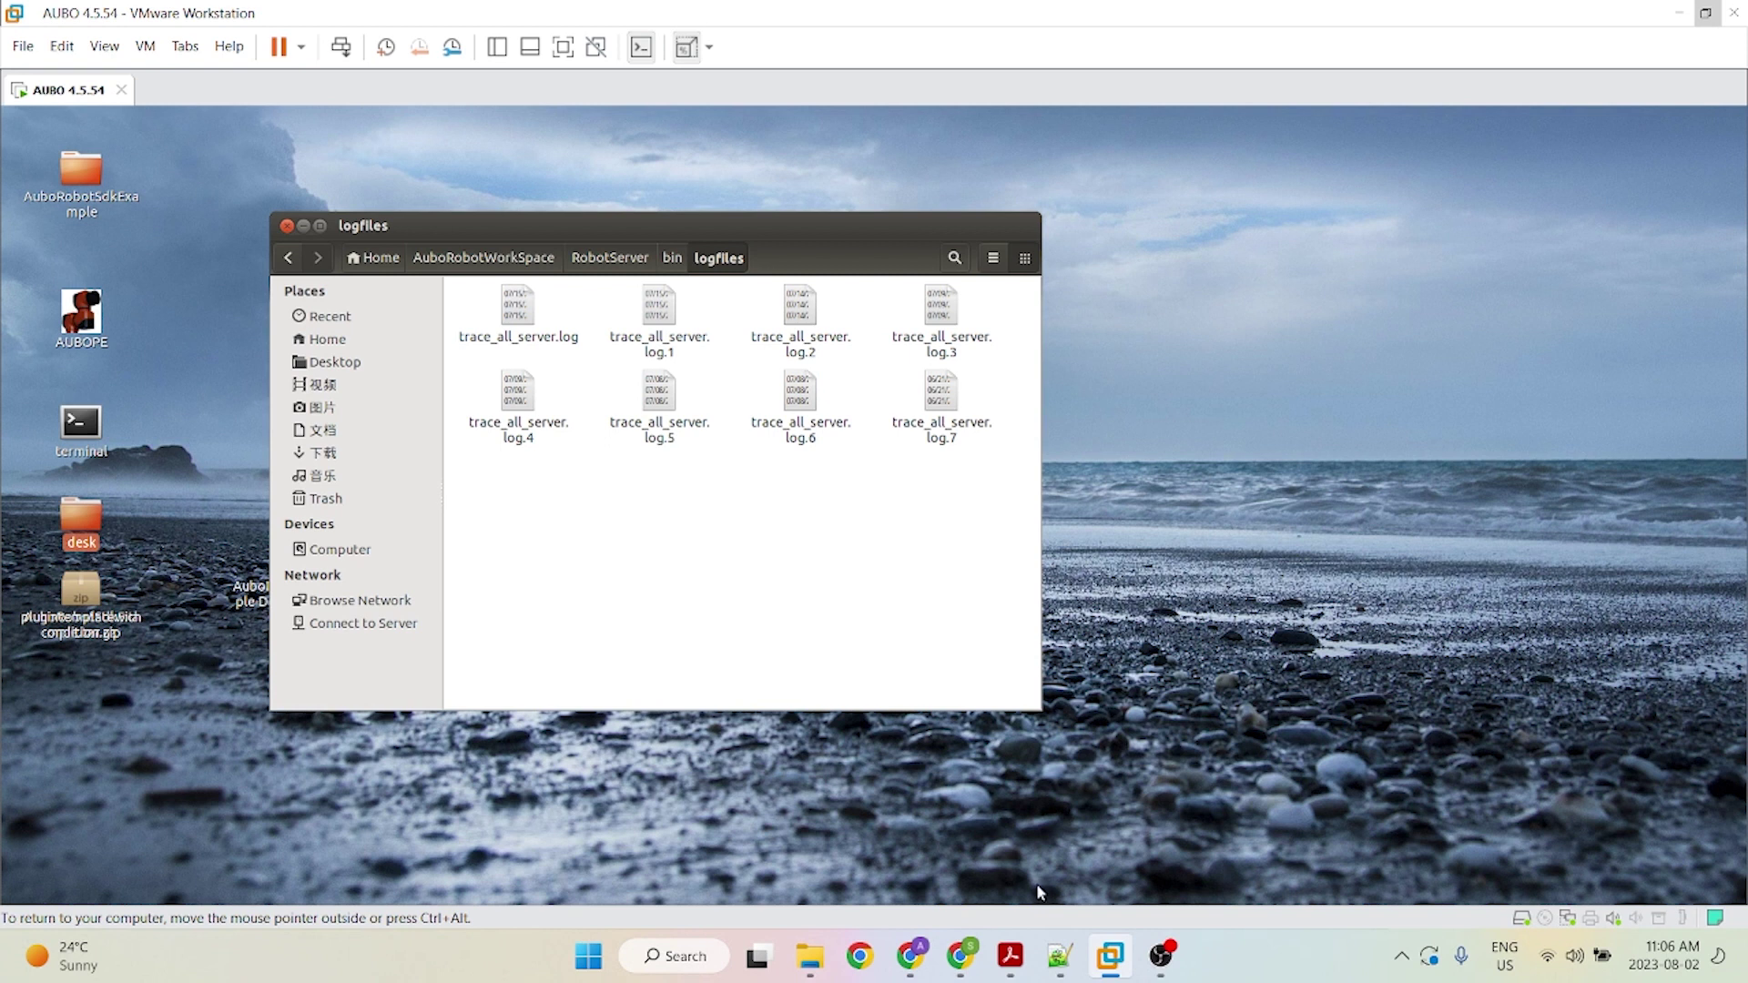
# - Switch to Notepad++ and review the interface board entries in Robot_trace_all.log
pyautogui.click(1059, 956)
pyautogui.click(640, 316)
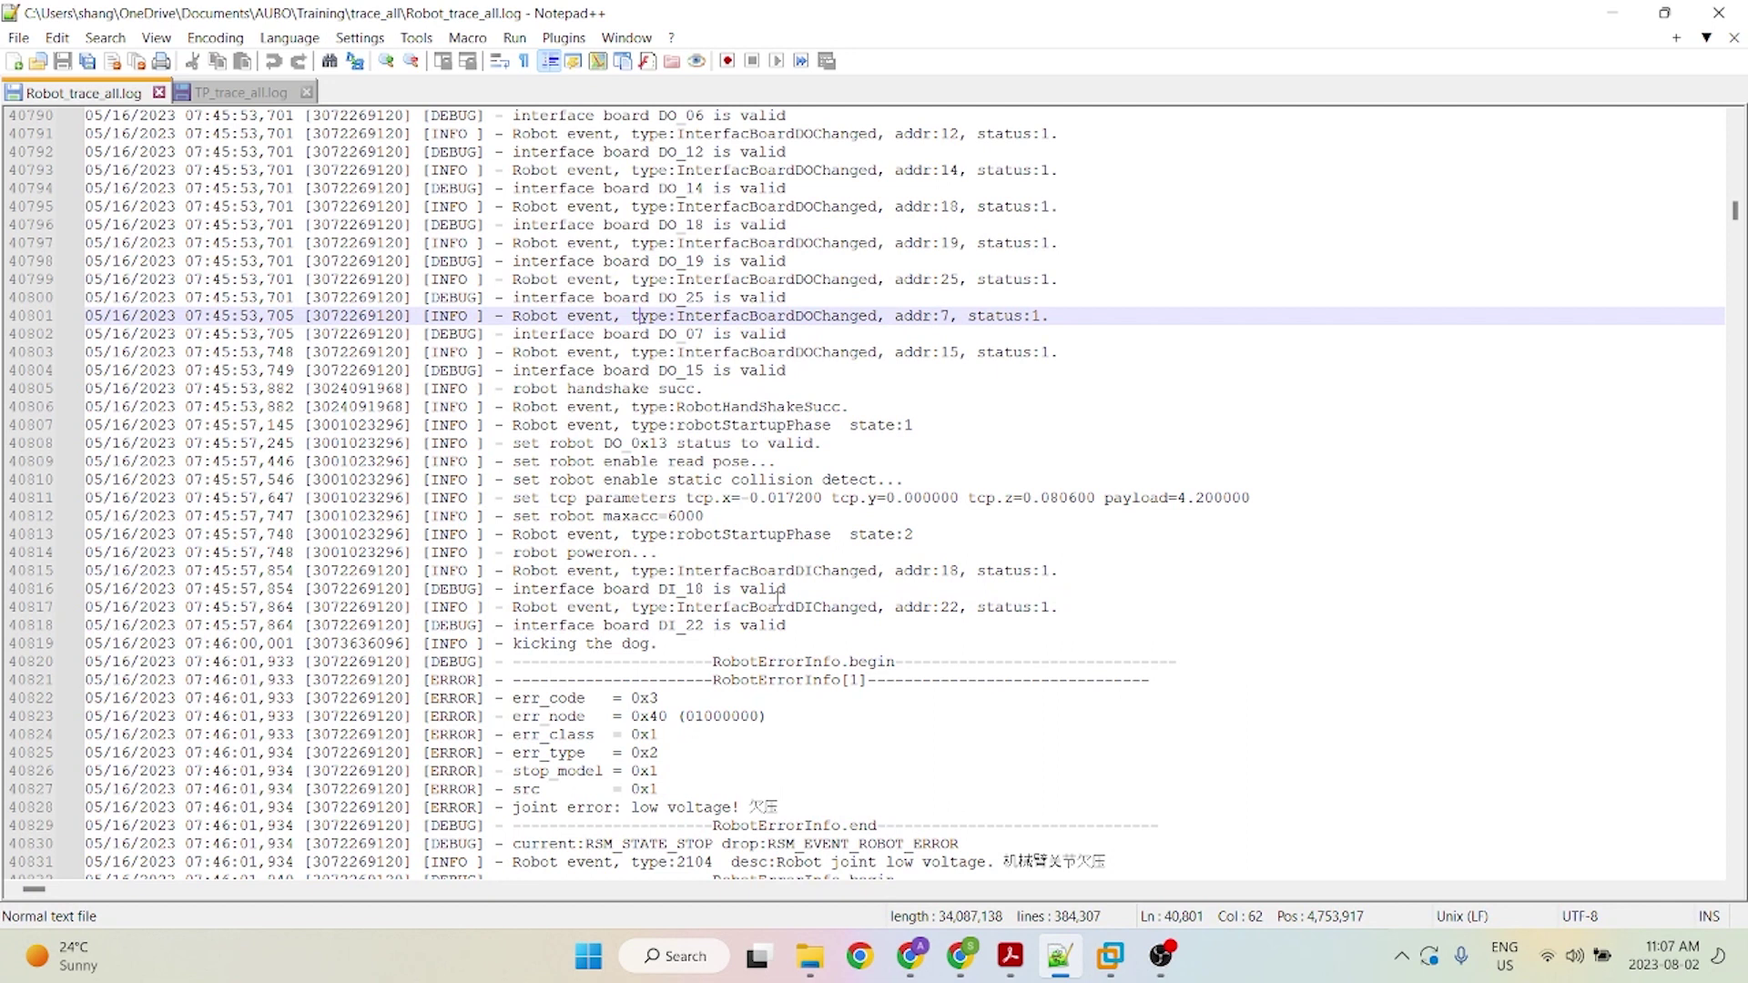
pyautogui.scroll(2, 778, 600)
pyautogui.scroll(2, 779, 599)
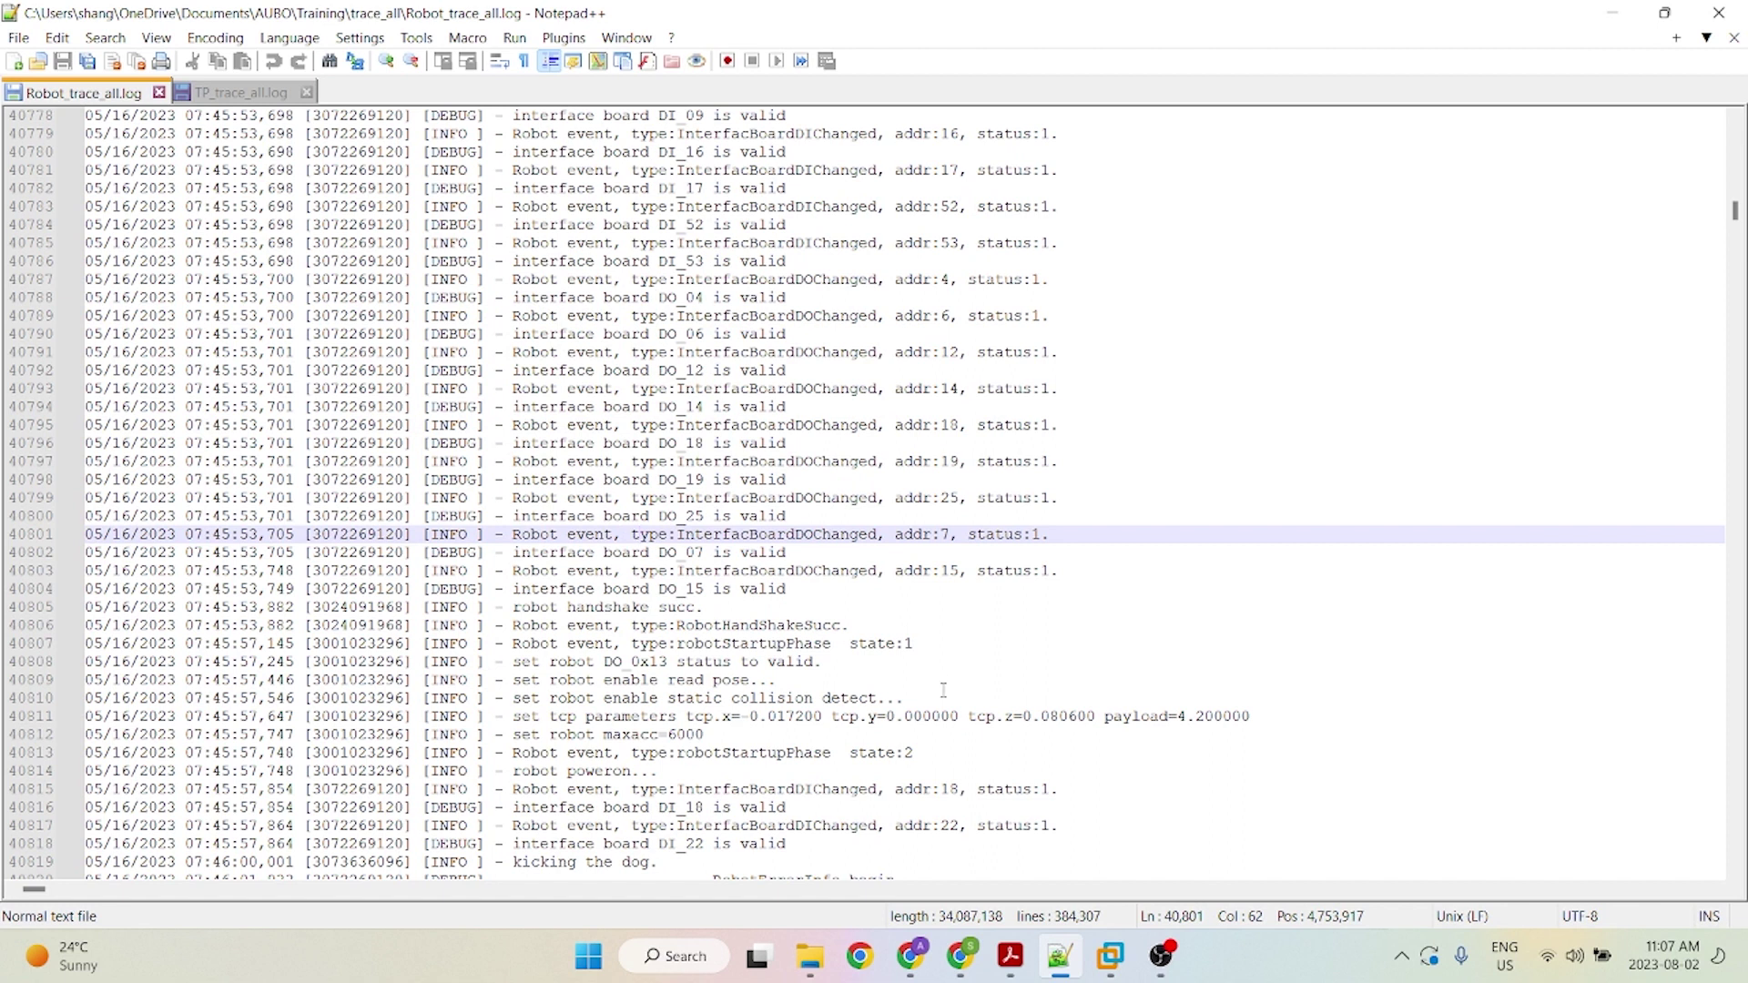
pyautogui.click(1159, 474)
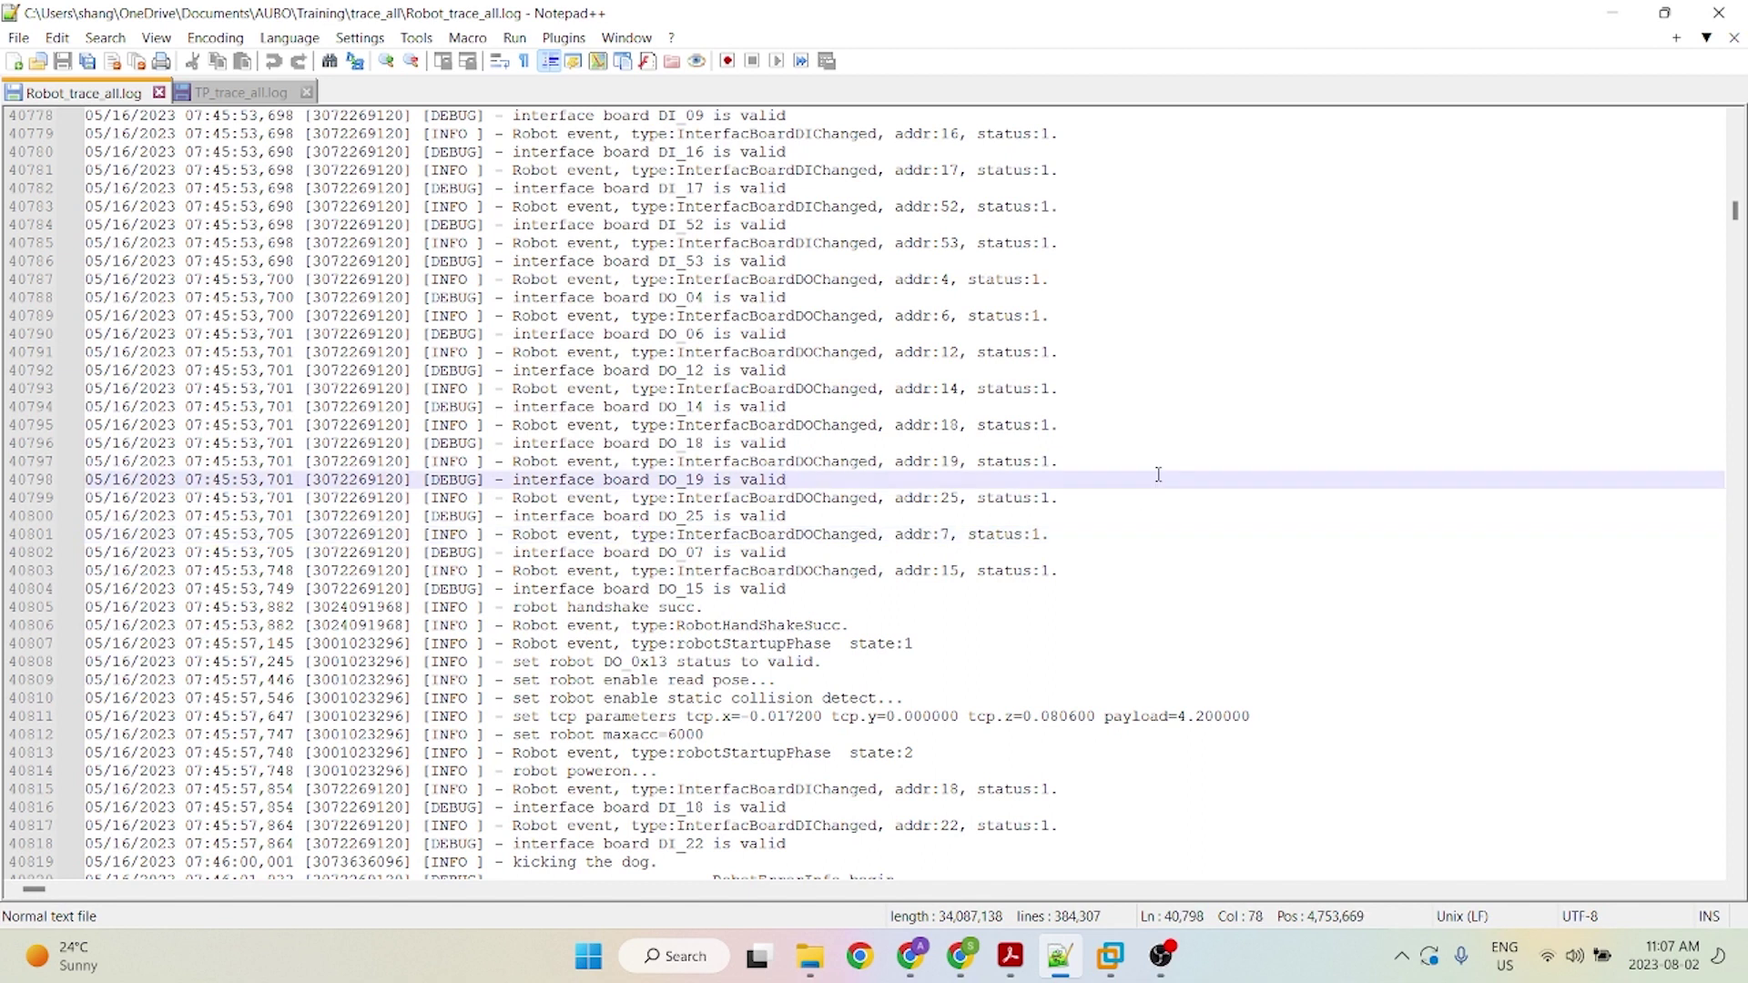
# - List every occurrence of "err_code" in the current log and enlarge the search results area
pyautogui.hotkey('ctrl', 'f')
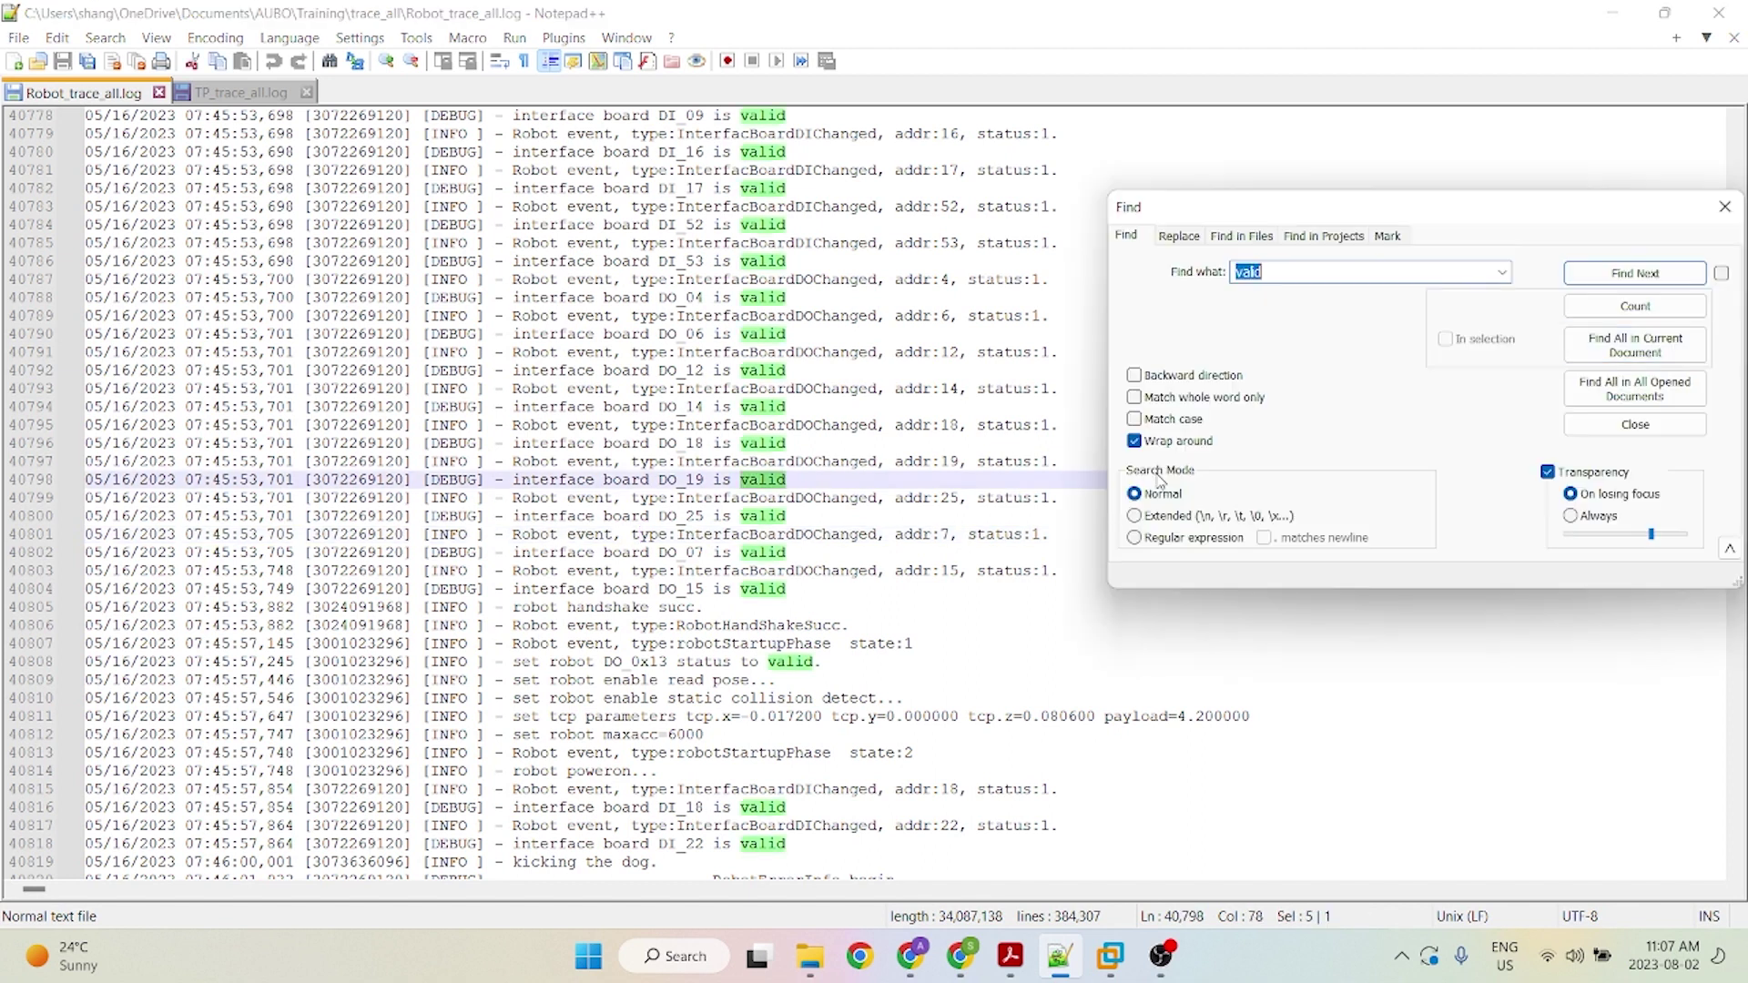
pyautogui.write('err_code')
pyautogui.press('Return')
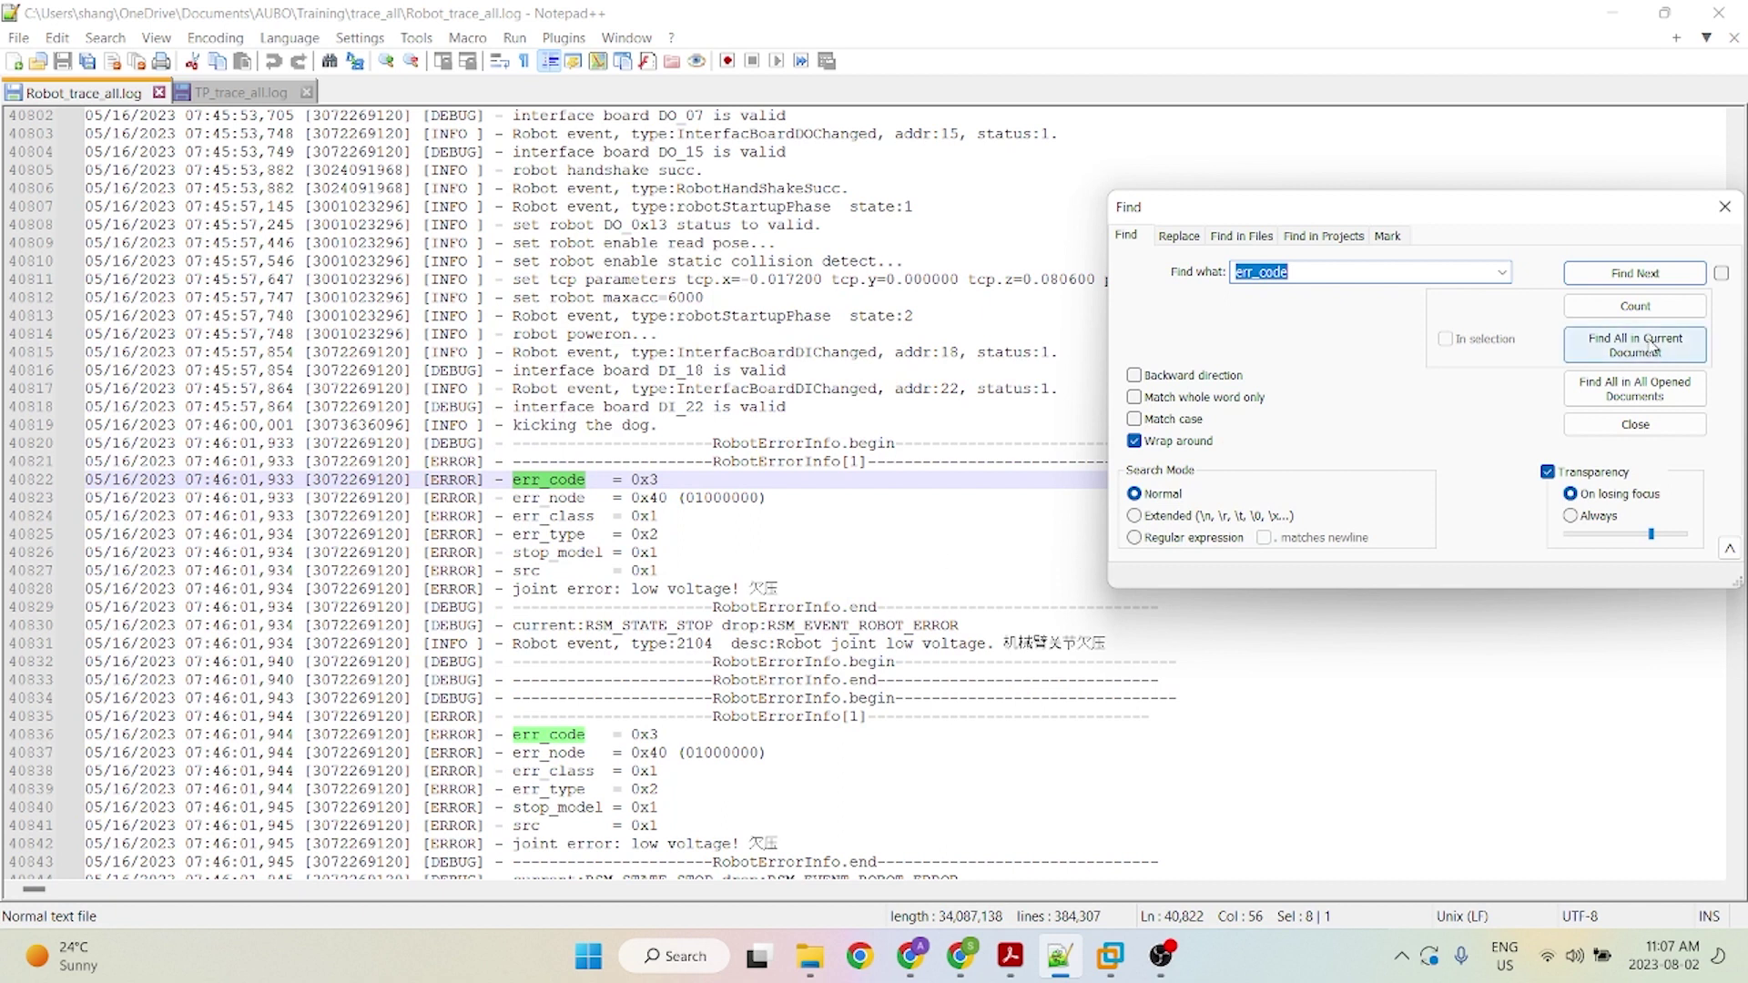
pyautogui.moveTo(1523, 222); pyautogui.dragTo(1442, 197)
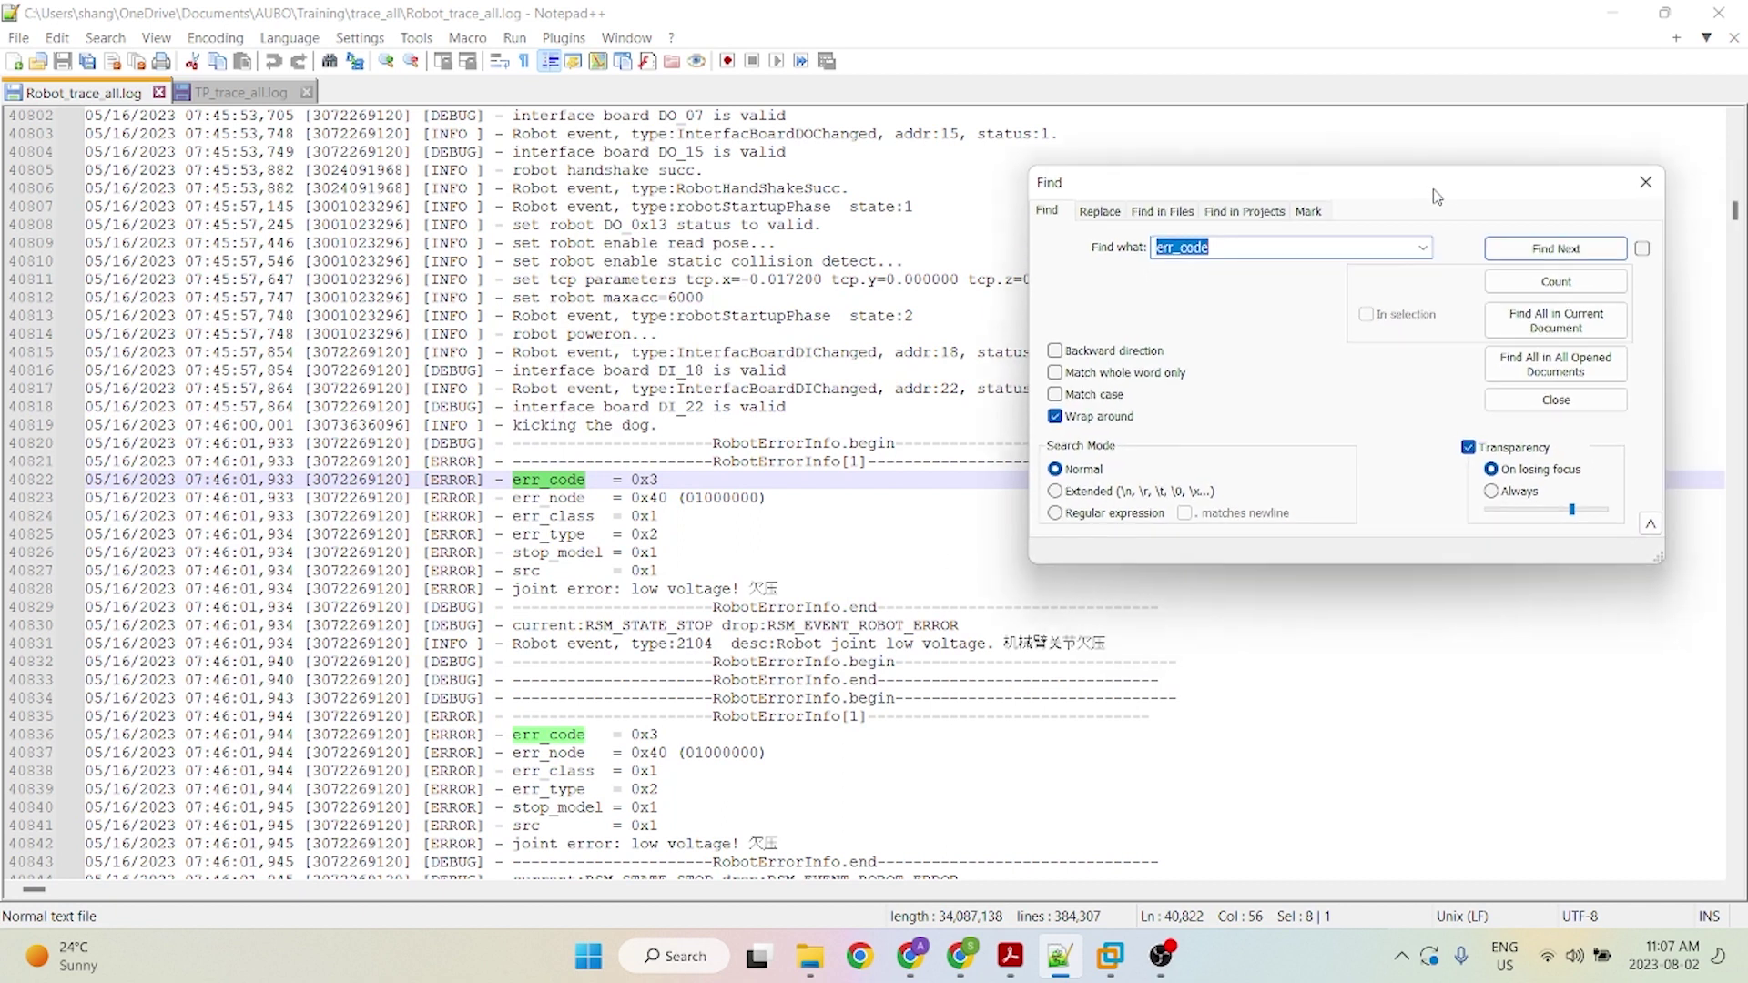
pyautogui.click(1566, 364)
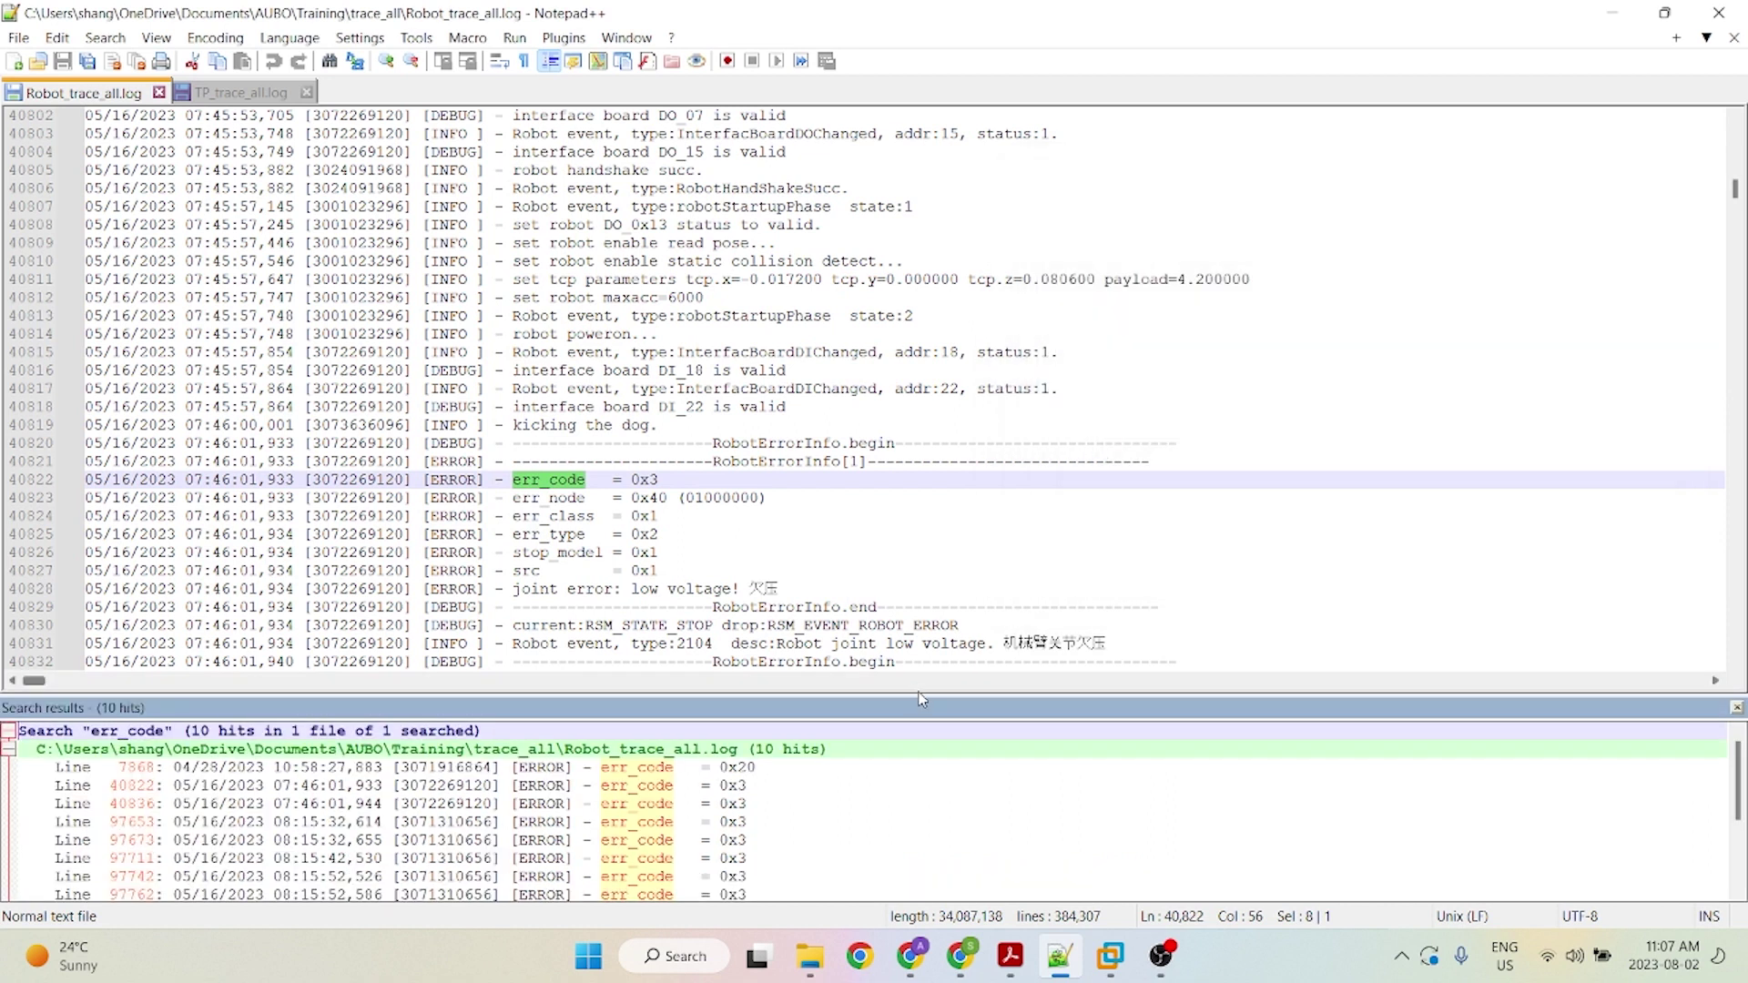
pyautogui.moveTo(925, 694); pyautogui.dragTo(933, 619)
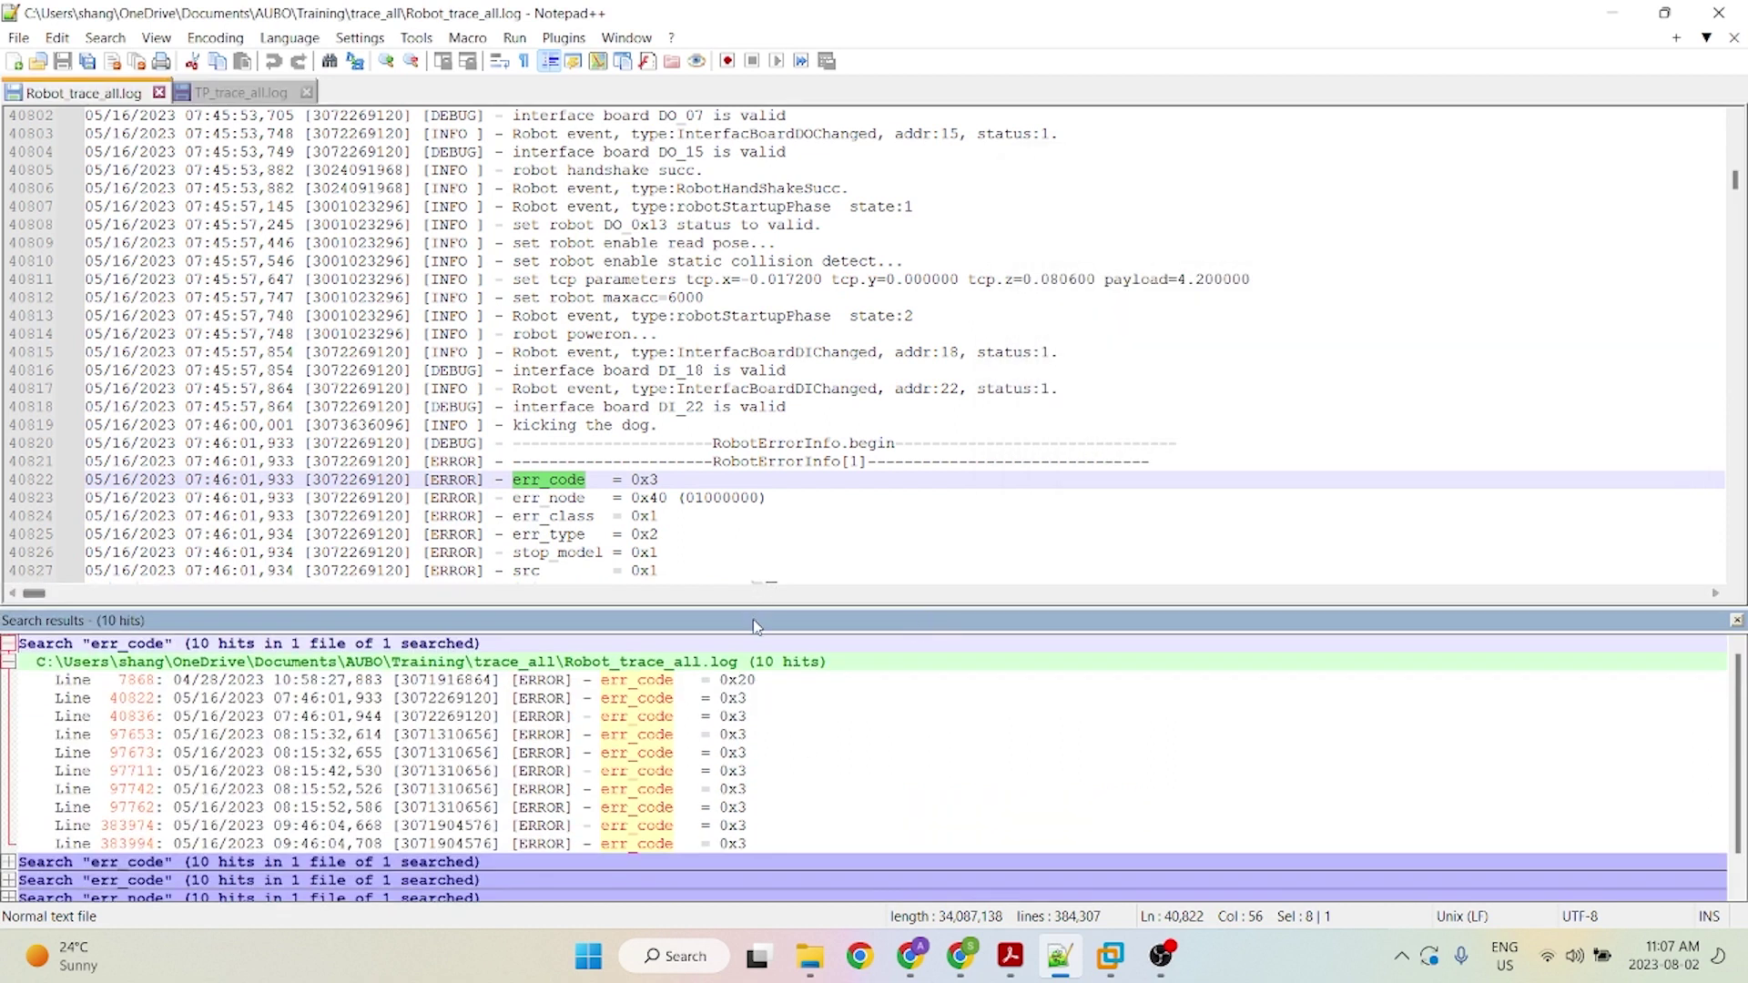
pyautogui.moveTo(766, 594); pyautogui.dragTo(763, 635)
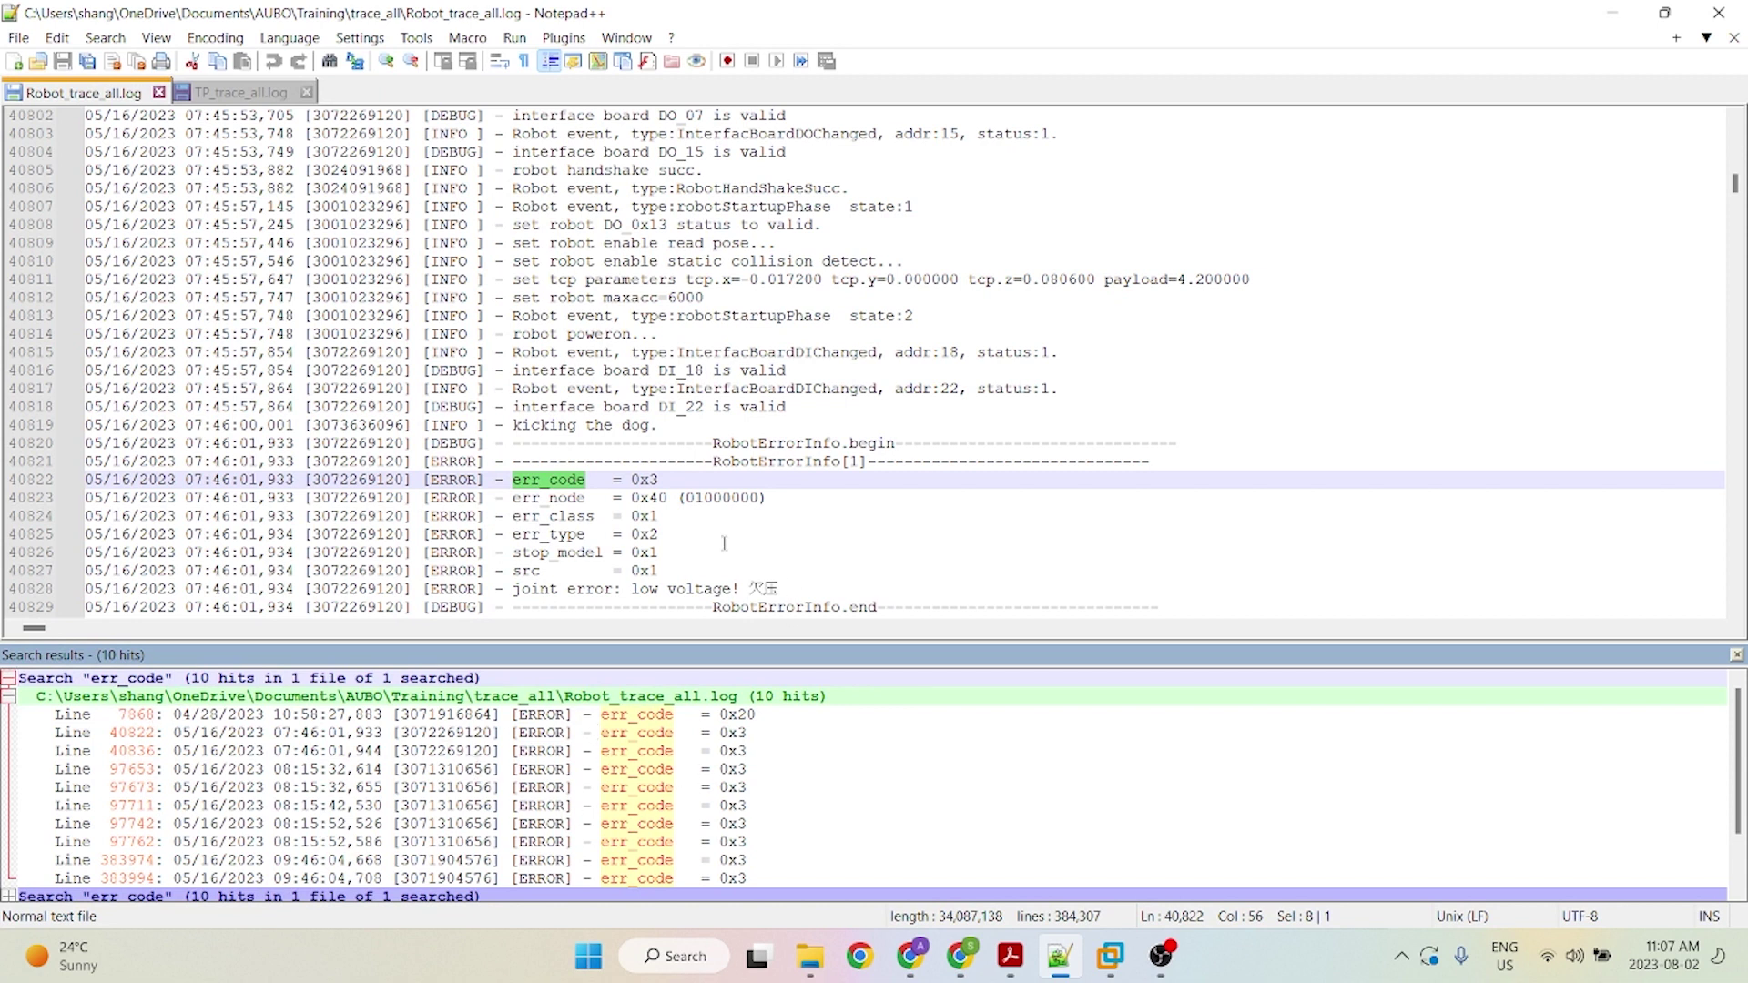
# - Look through the log entries after the low voltage error, then jump to the err_code hit on line 40822
pyautogui.scroll(-11, 725, 546)
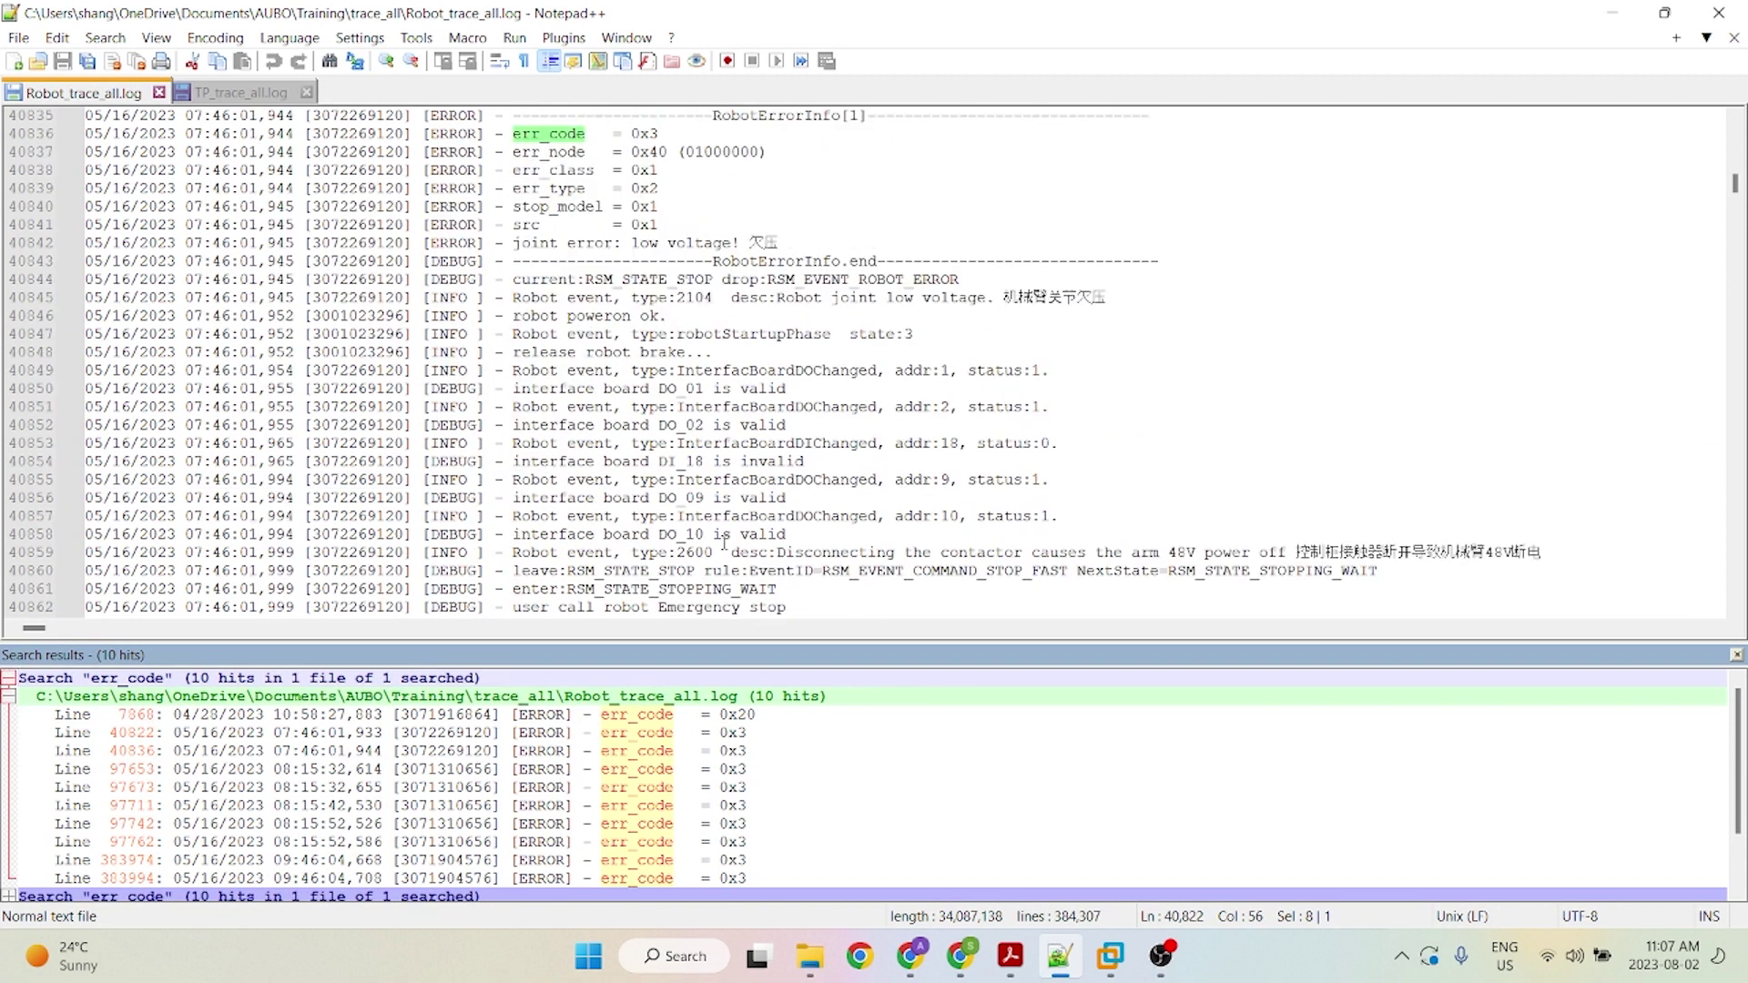
pyautogui.scroll(-20, 701, 519)
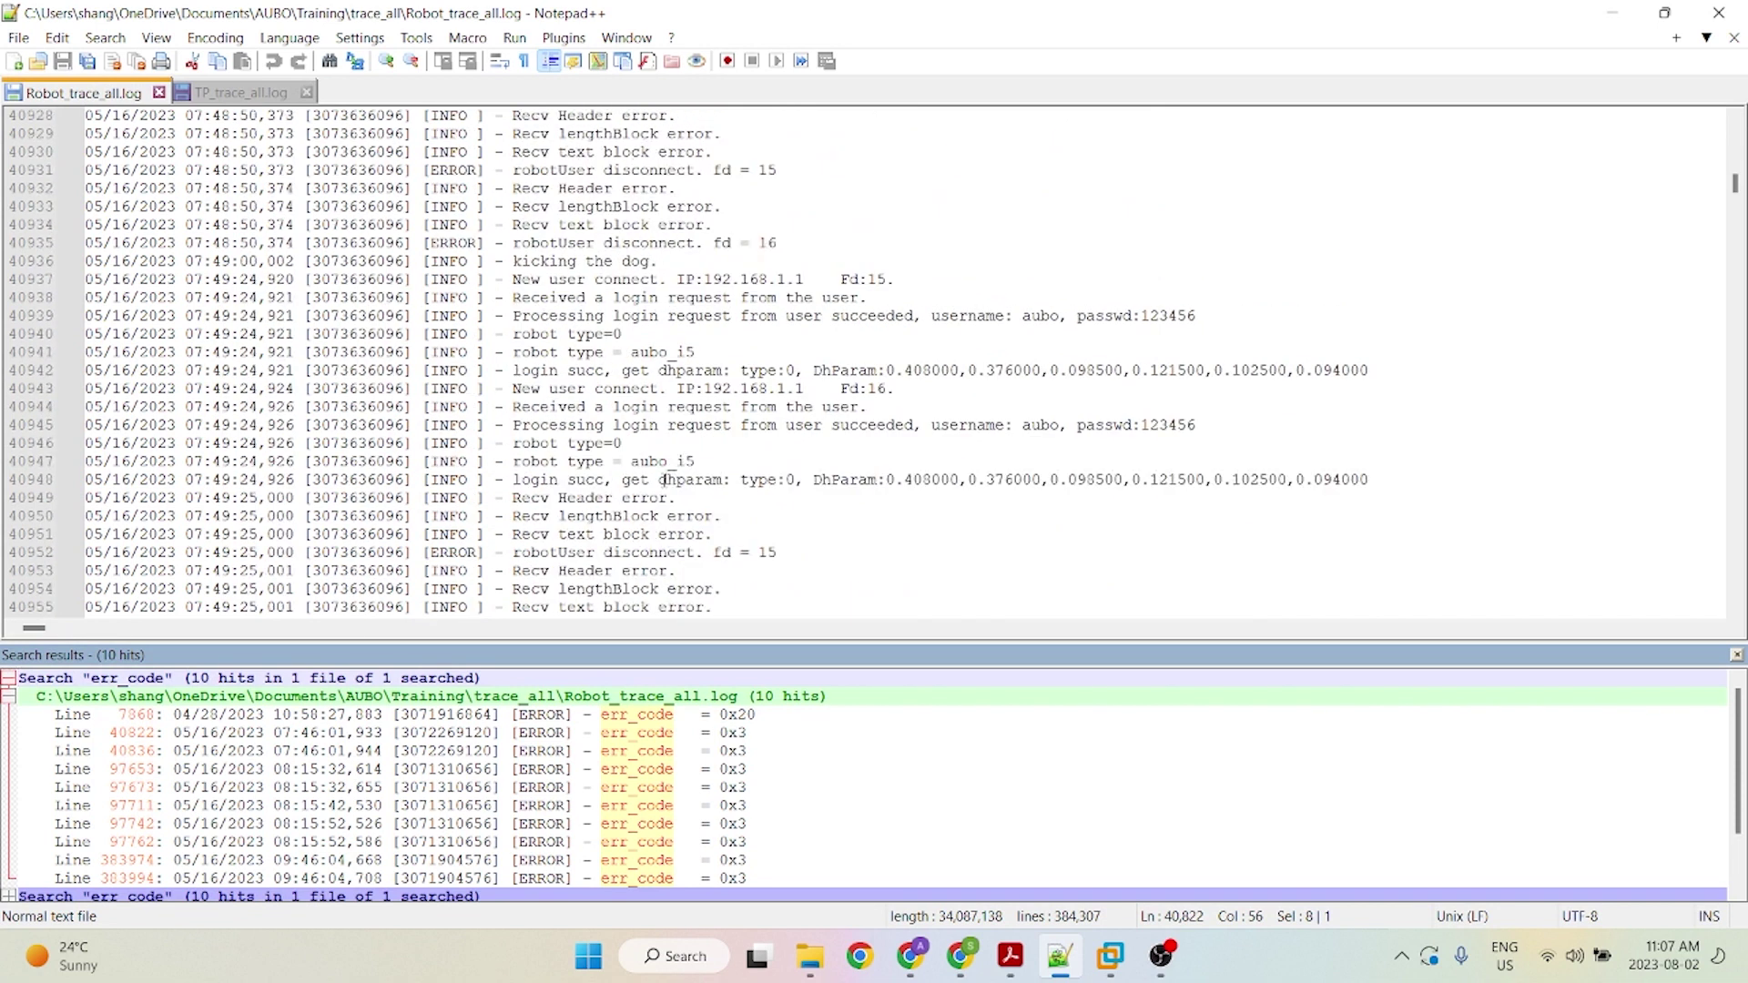
pyautogui.scroll(-6, 833, 485)
pyautogui.scroll(10, 834, 486)
pyautogui.scroll(5, 833, 486)
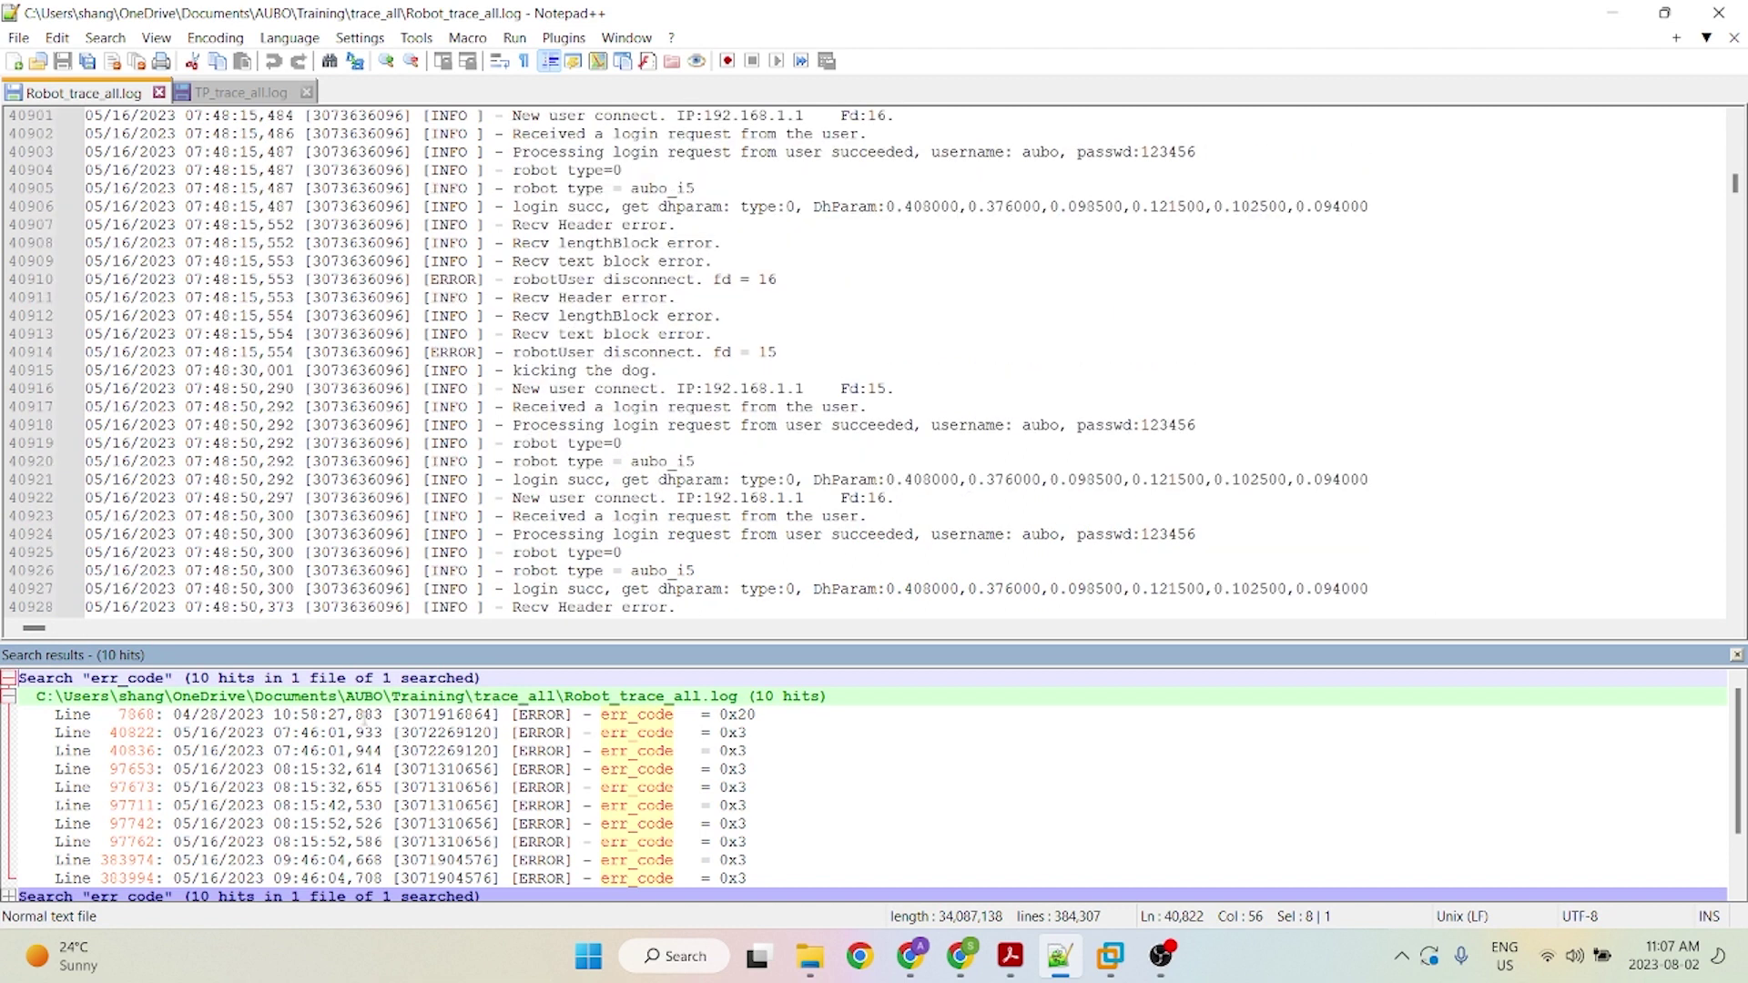
pyautogui.doubleClick(502, 735)
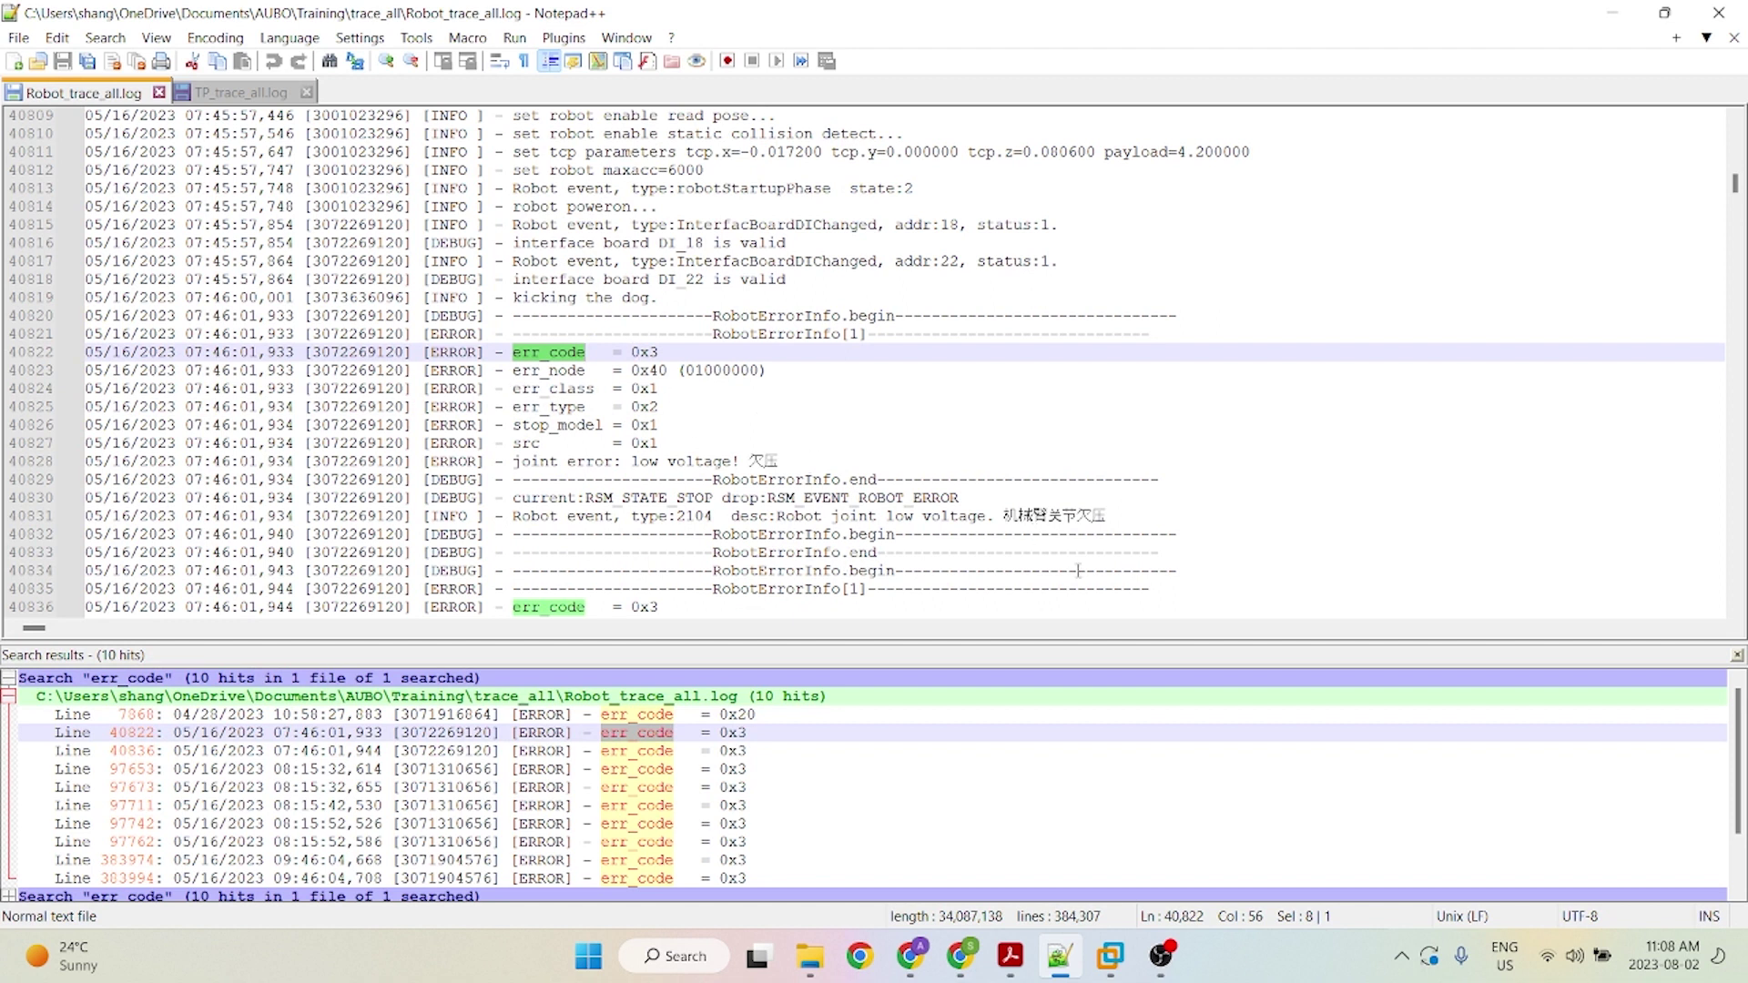
# - Switch to the InterfaceBoardError spreadsheet in Chrome and review its error definition columns, including err_class and stop_mode
pyautogui.moveTo(910, 956)
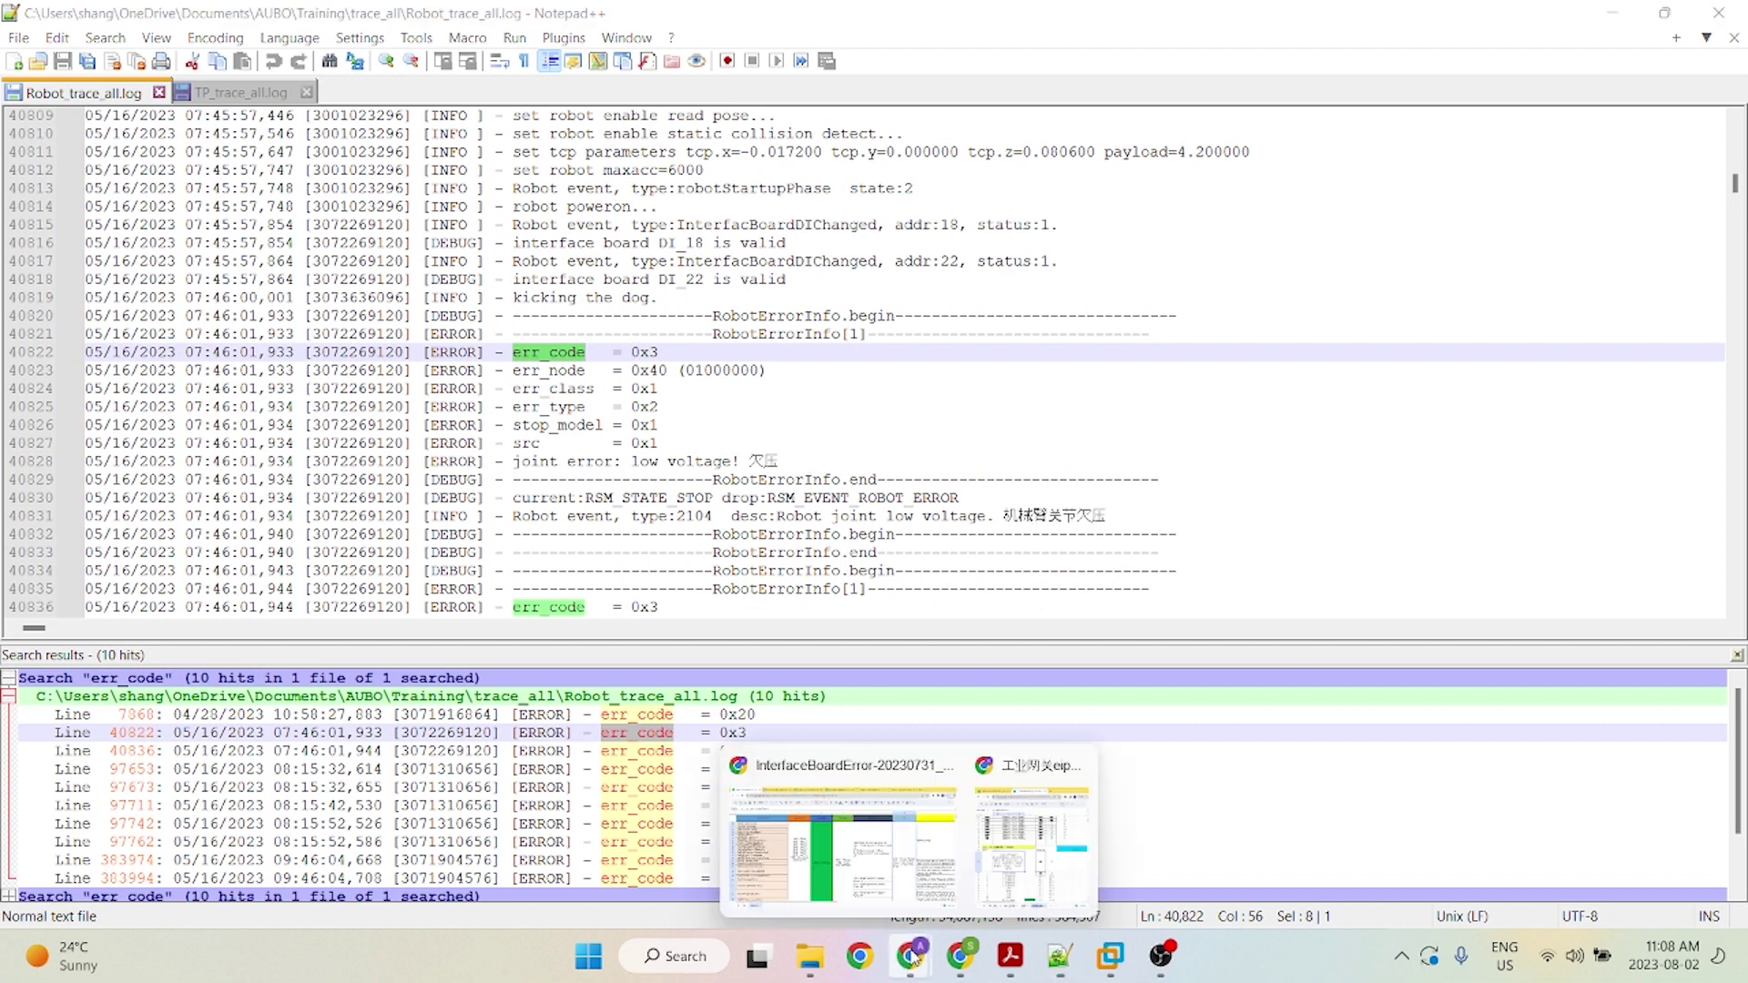
pyautogui.click(846, 829)
pyautogui.scroll(-2, 810, 509)
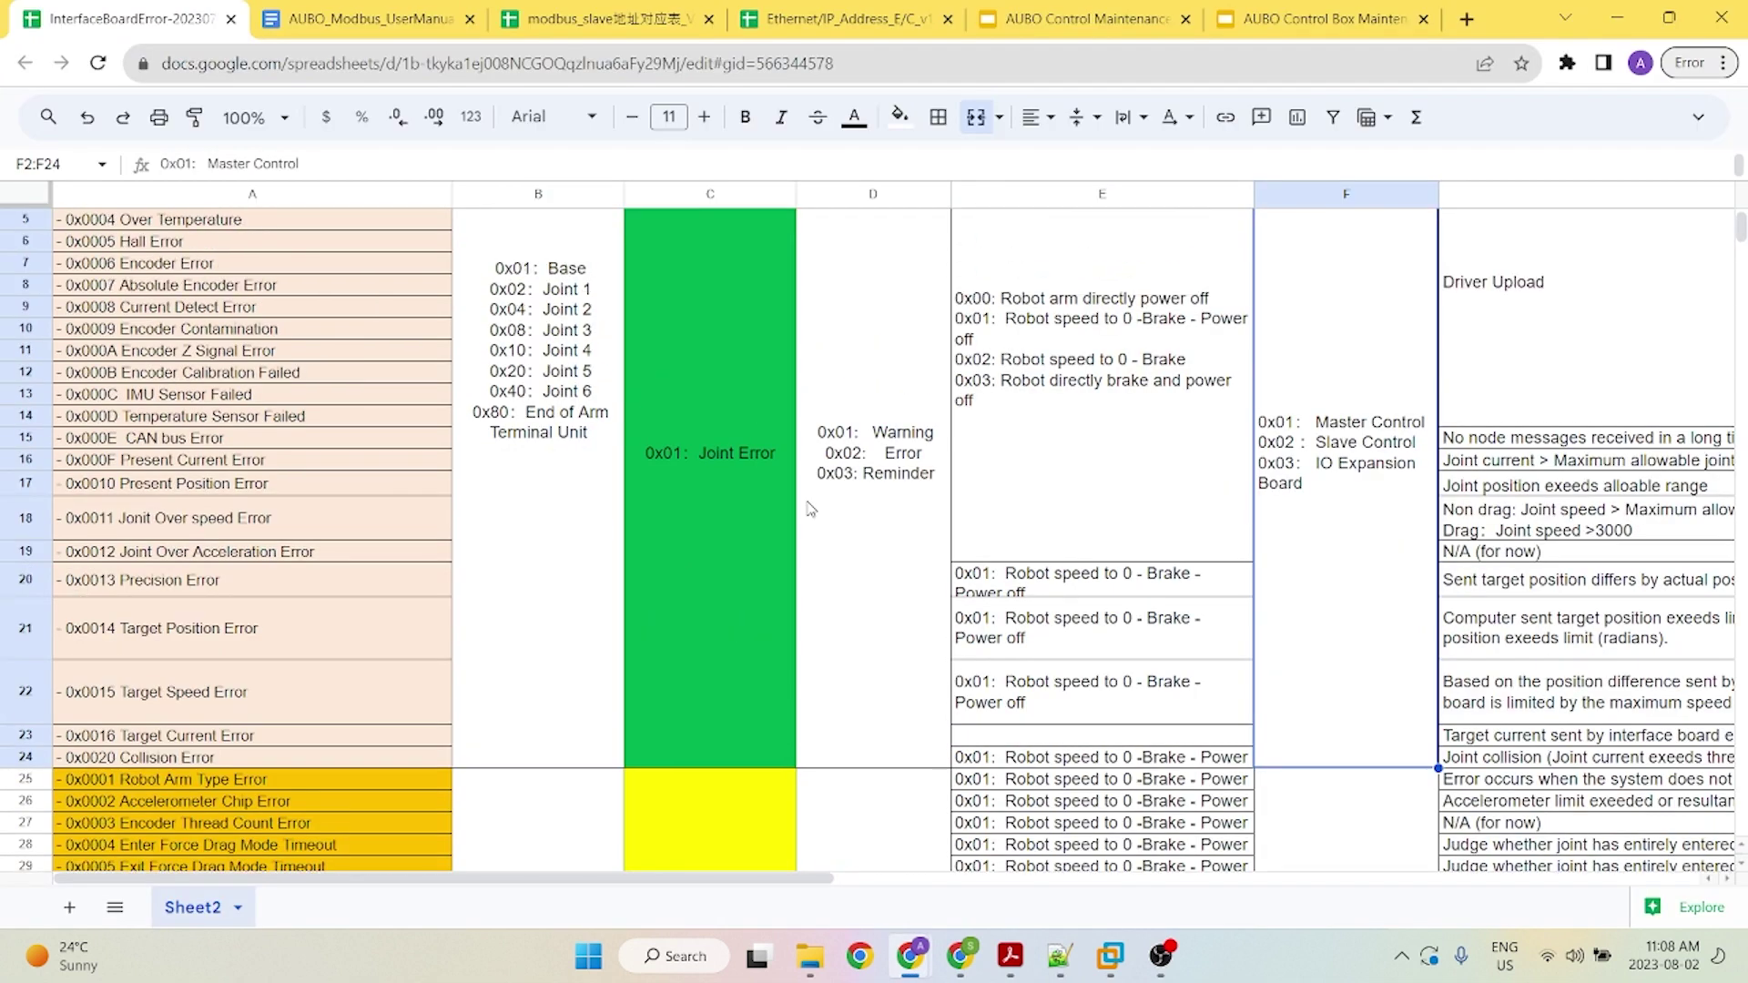
pyautogui.scroll(2, 810, 509)
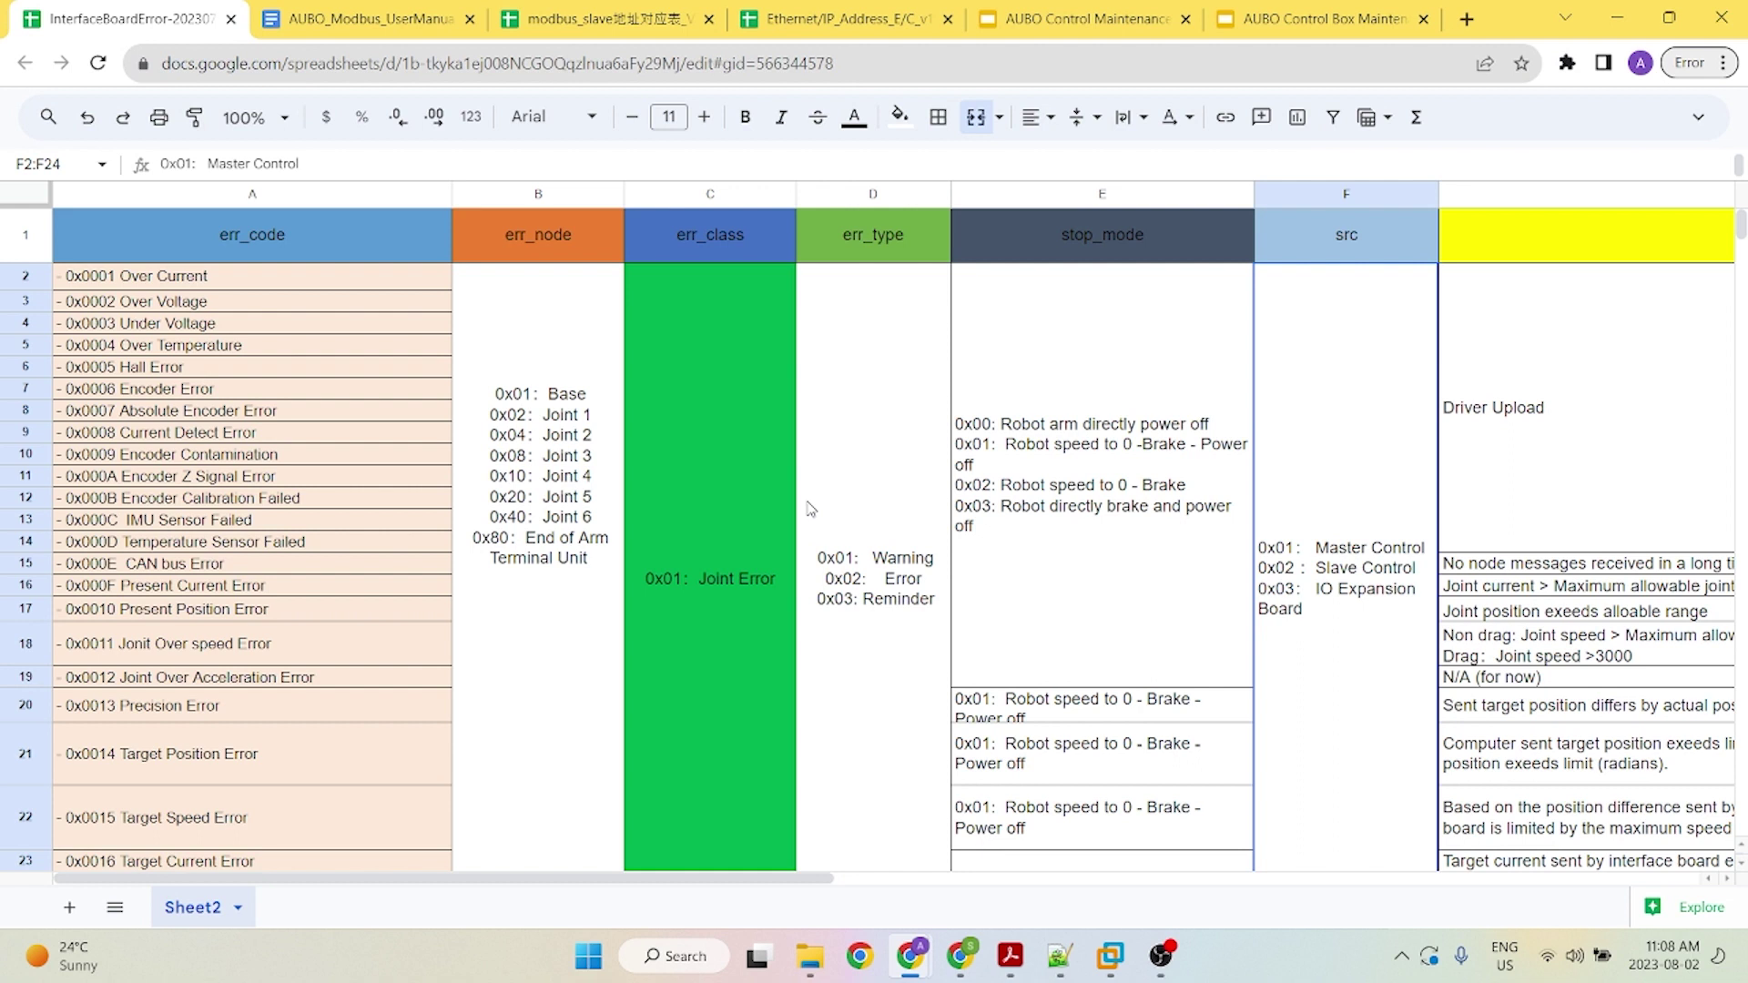
pyautogui.click(737, 191)
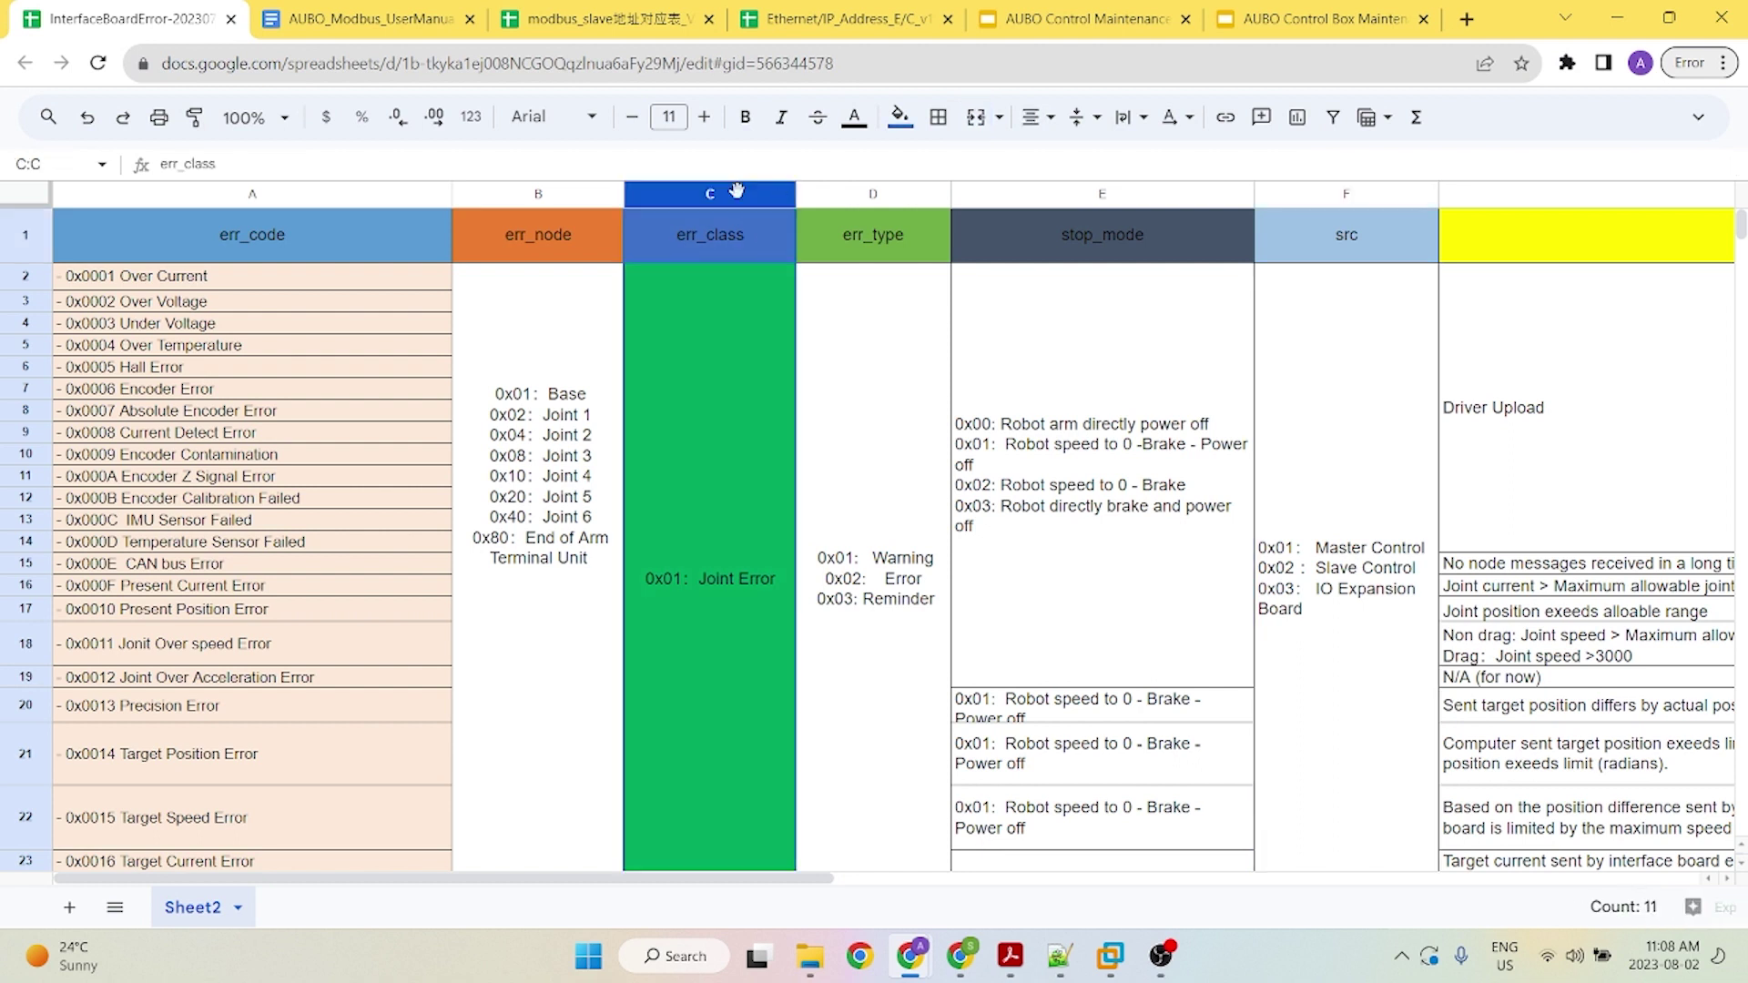
pyautogui.click(1067, 830)
pyautogui.moveTo(1104, 976)
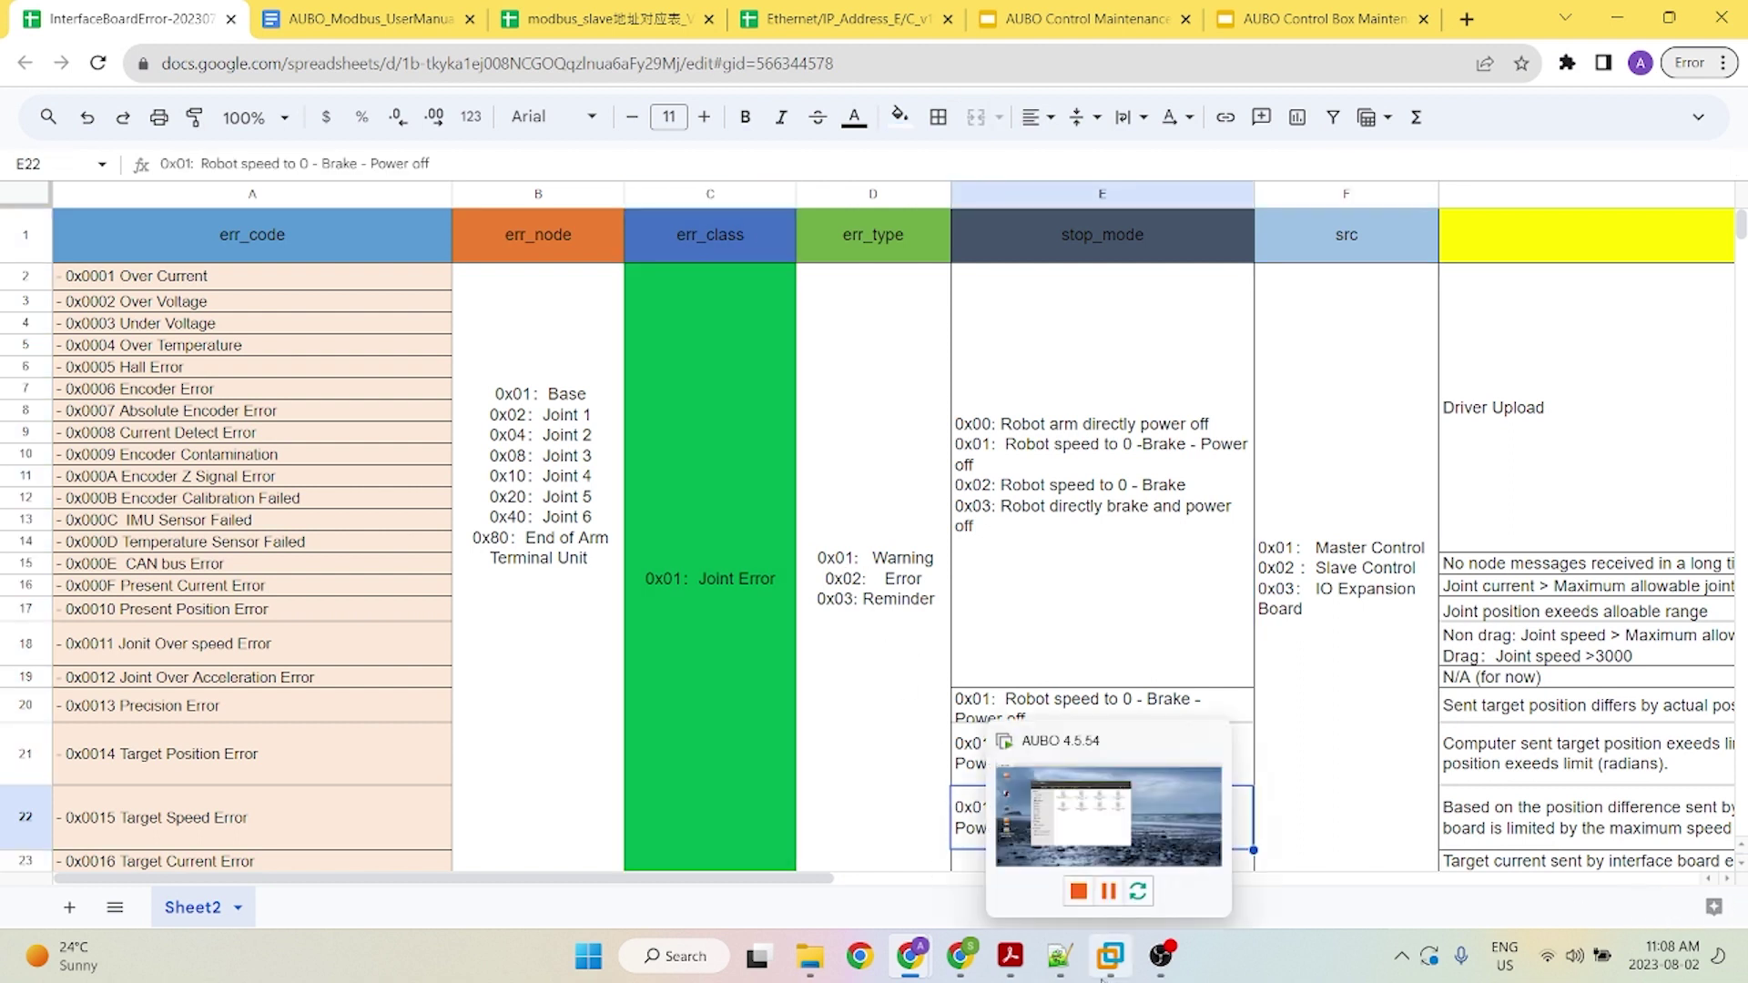
# - Check the fields of the error block down to stop_model in Notepad++ against the definitions in the Chrome spreadsheet
pyautogui.click(1059, 956)
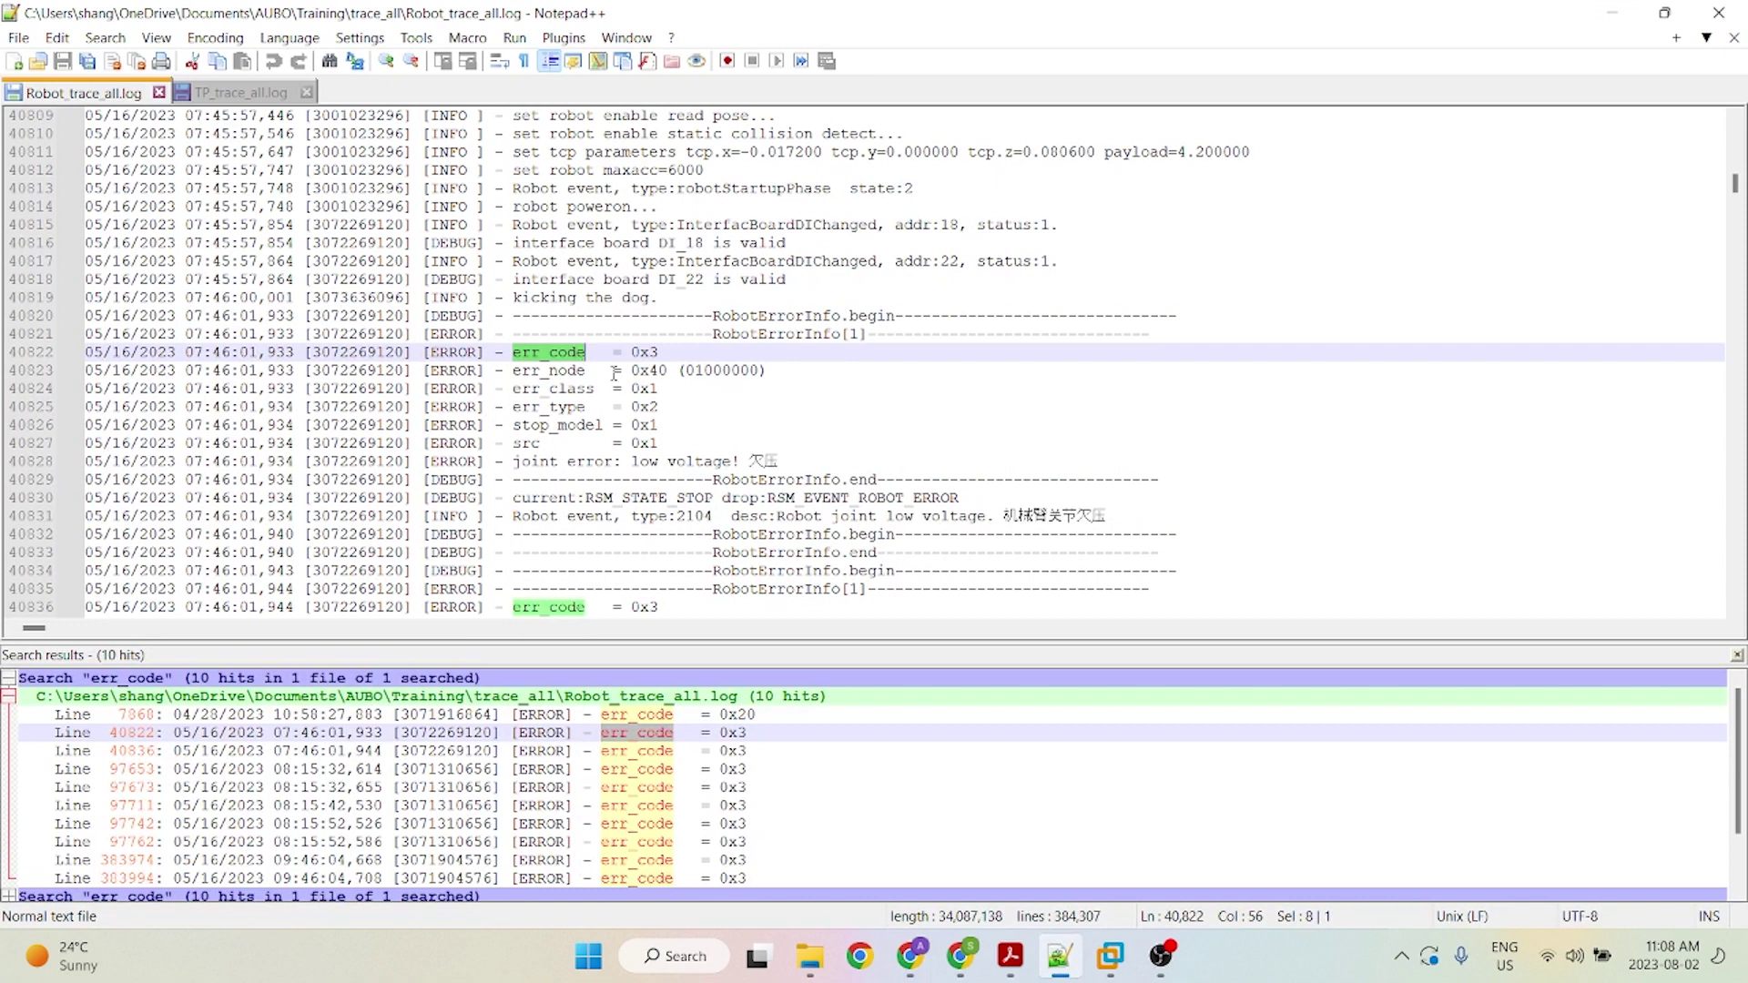
pyautogui.doubleClick(643, 388)
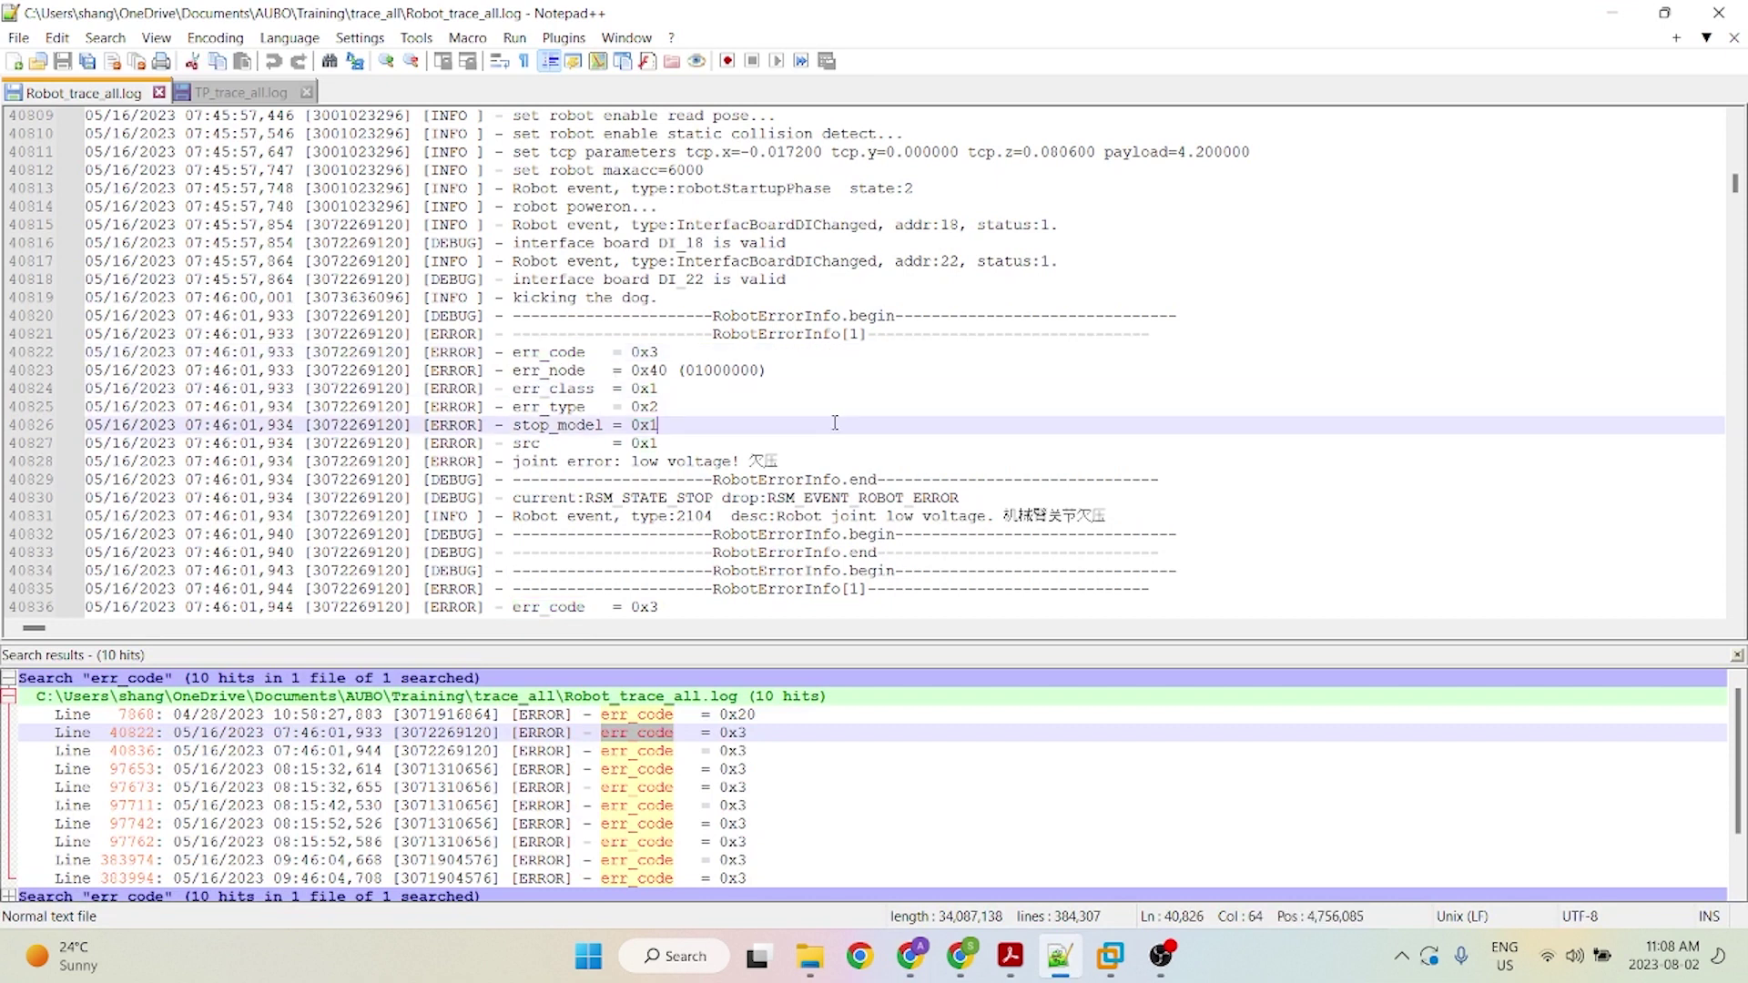
pyautogui.moveTo(910, 956)
pyautogui.click(851, 875)
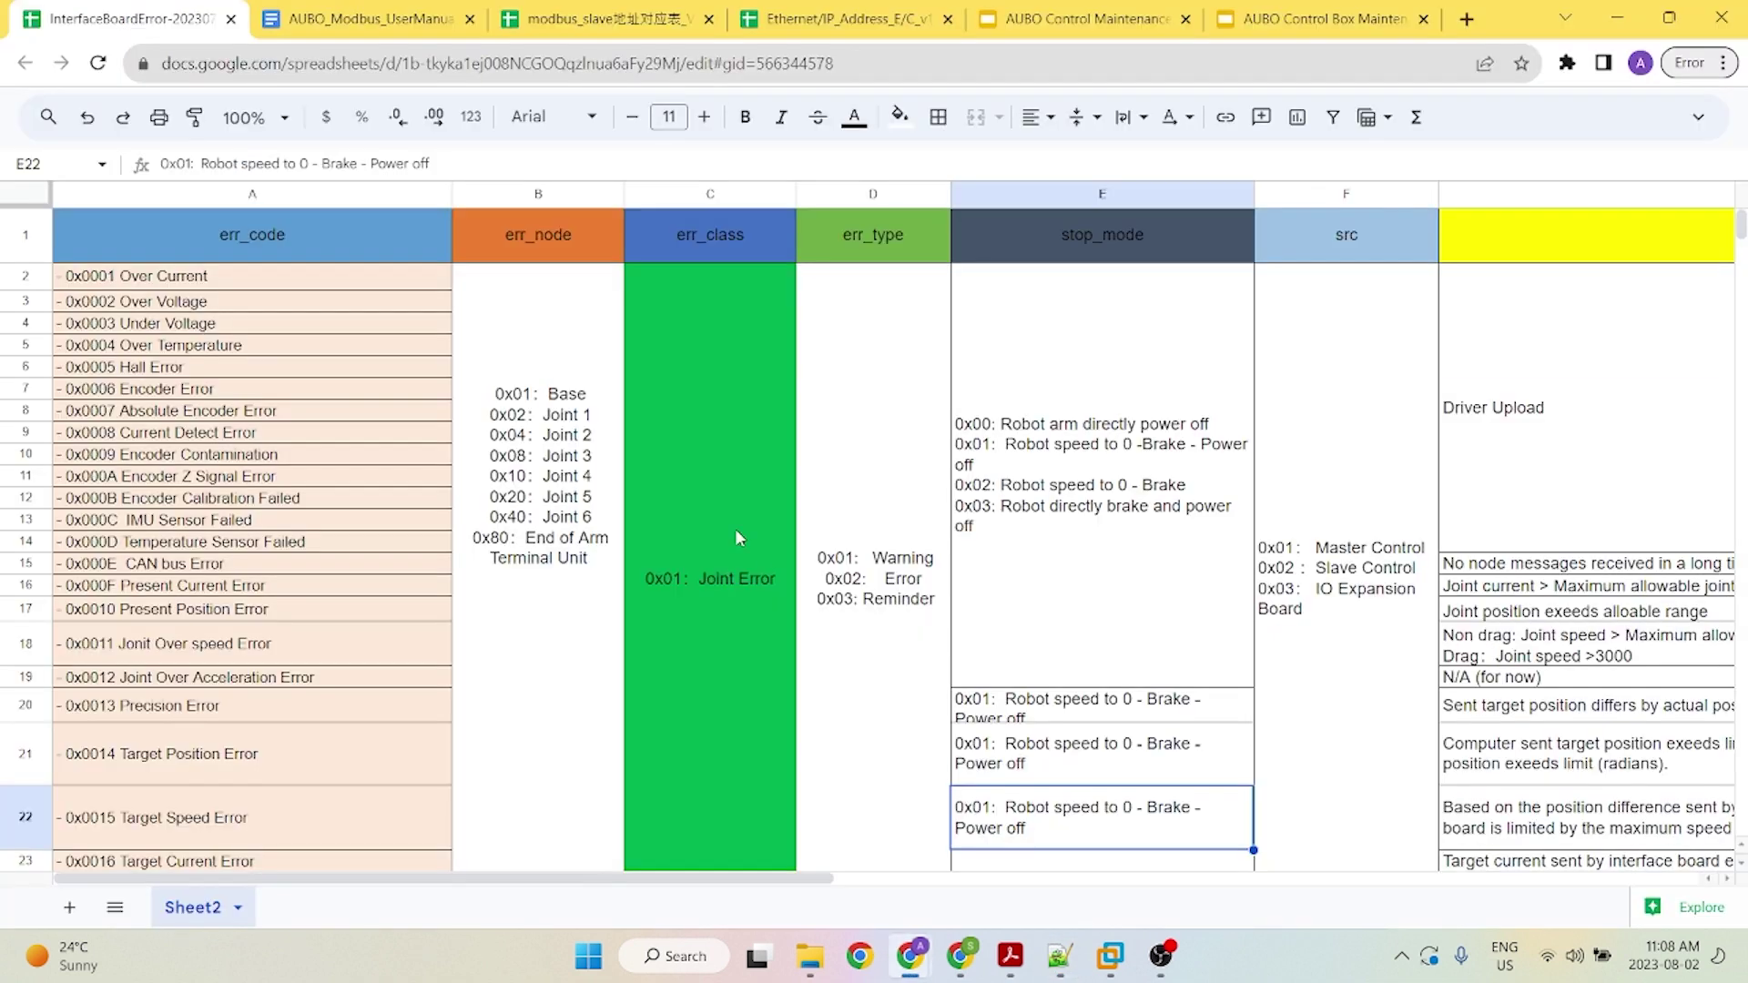
pyautogui.scroll(-2, 763, 570)
pyautogui.scroll(2, 729, 638)
# - Recheck the error block in Notepad++, then locate code 0x0003 and the err_node column in the Chrome spreadsheet
pyautogui.click(1056, 953)
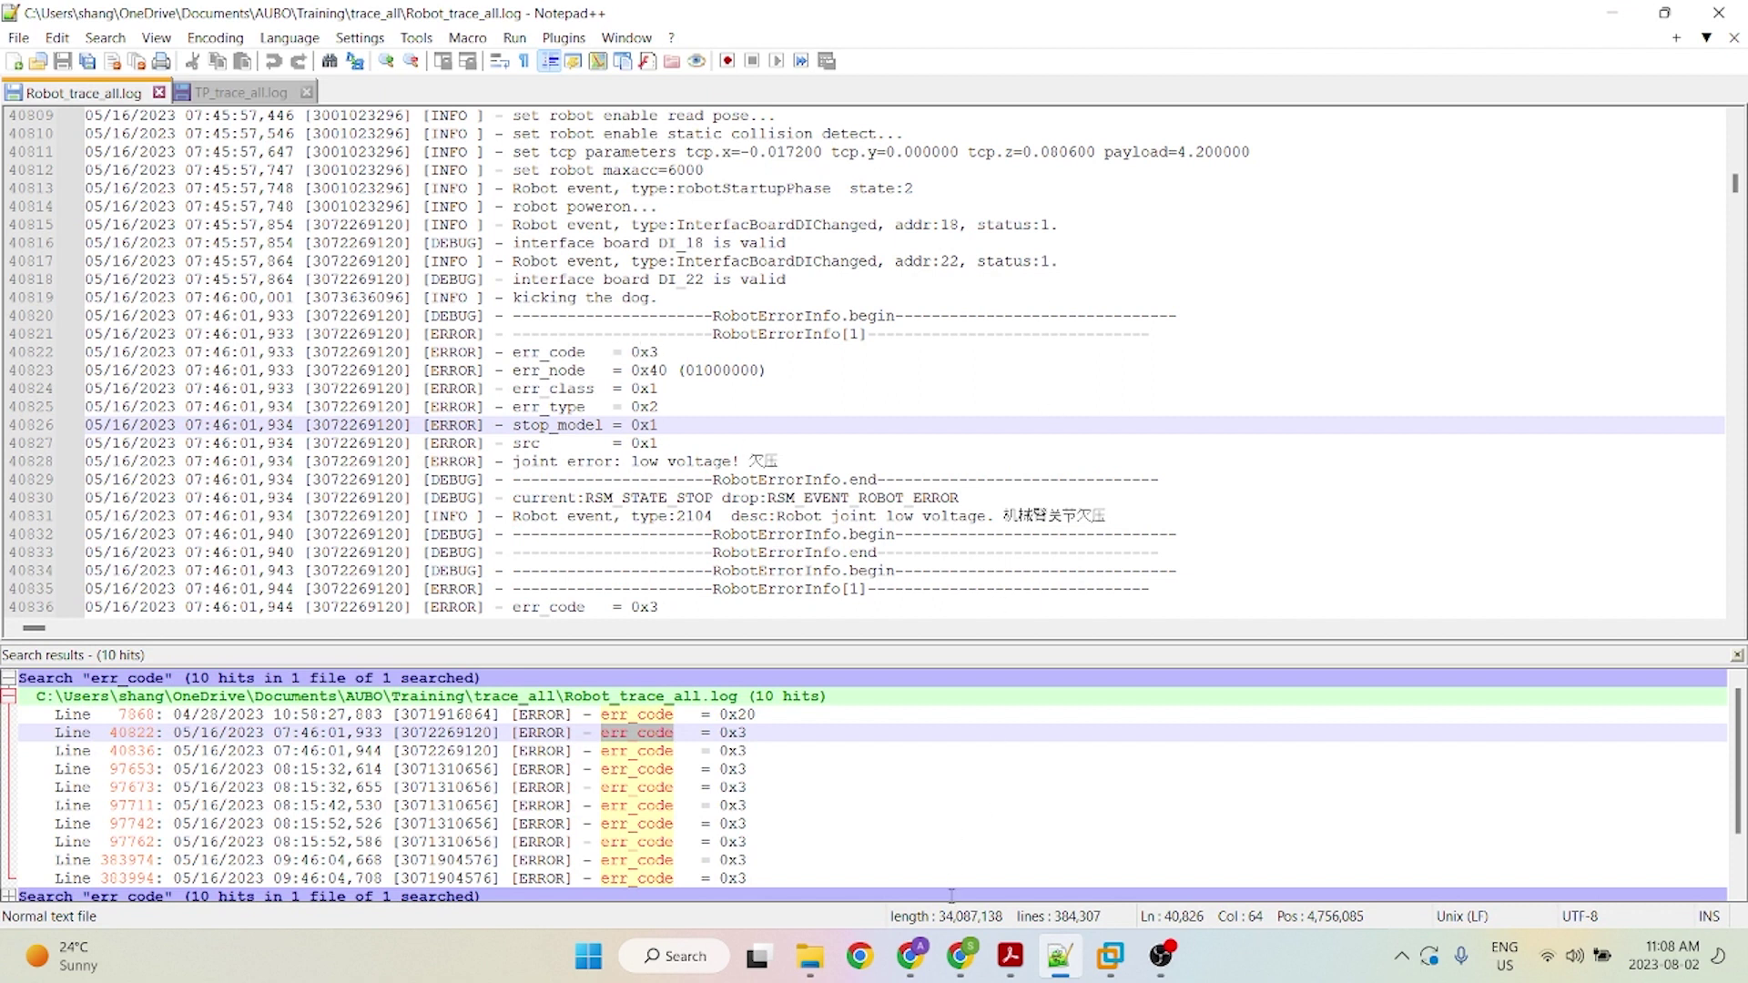
pyautogui.moveTo(911, 956)
pyautogui.click(847, 865)
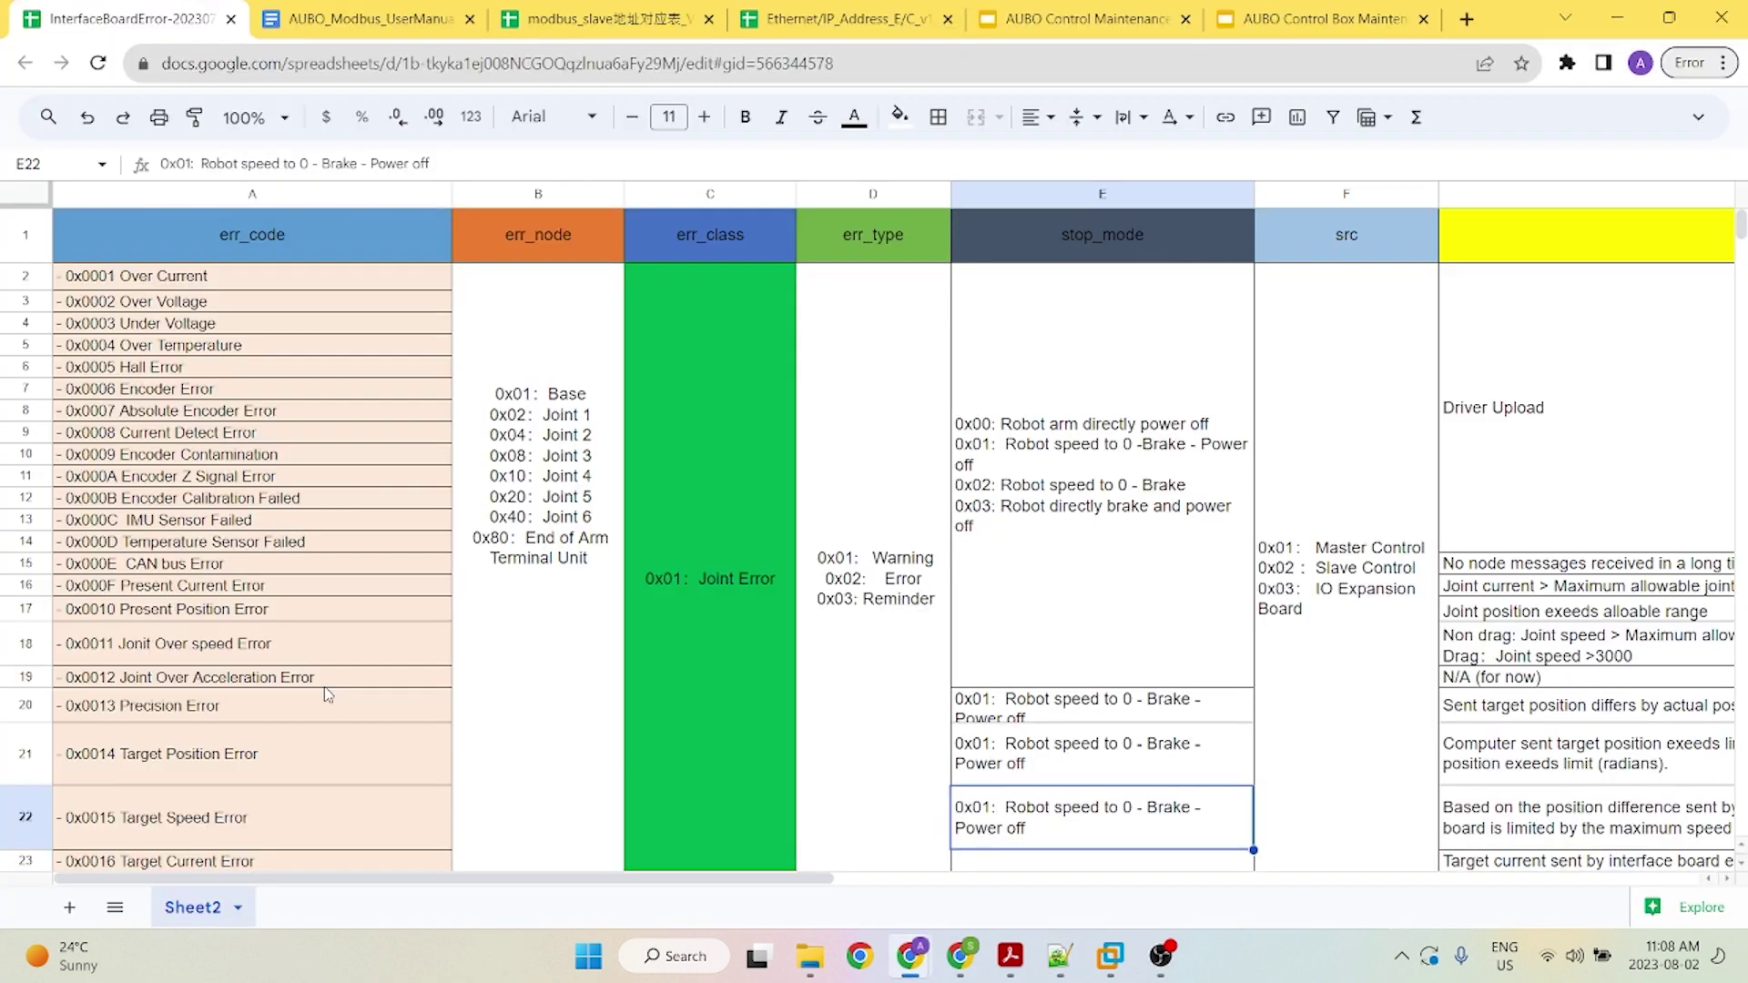
pyautogui.click(165, 326)
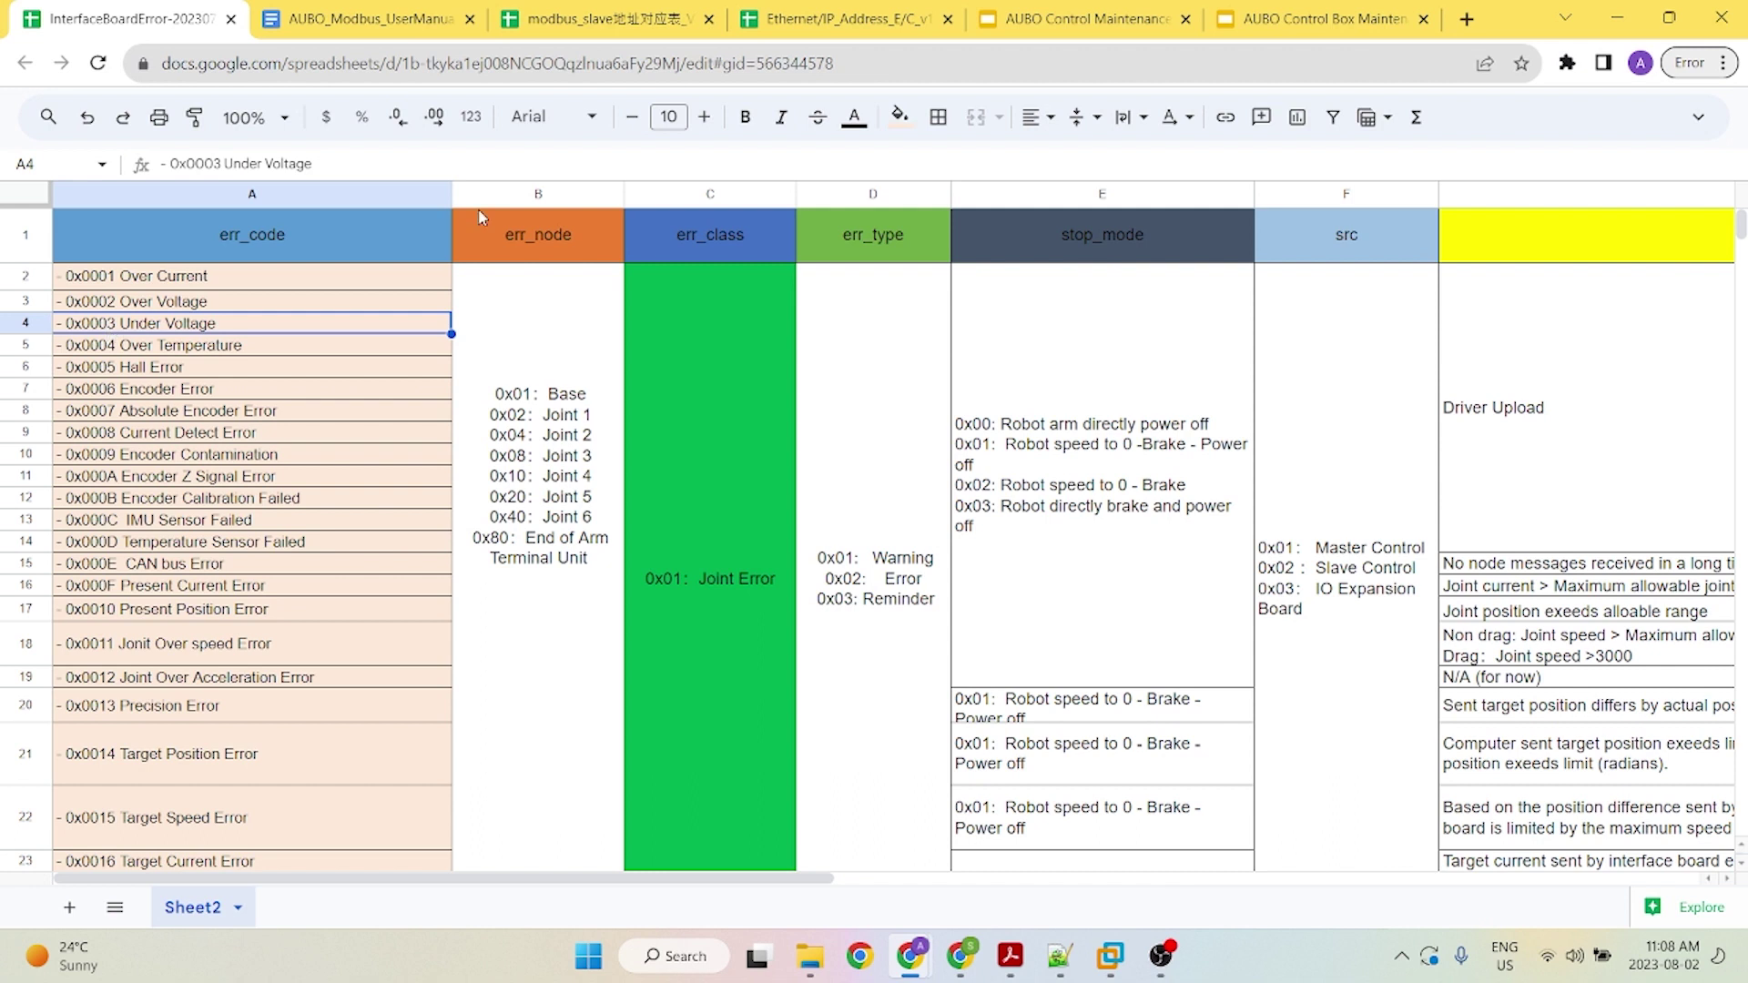
pyautogui.click(524, 232)
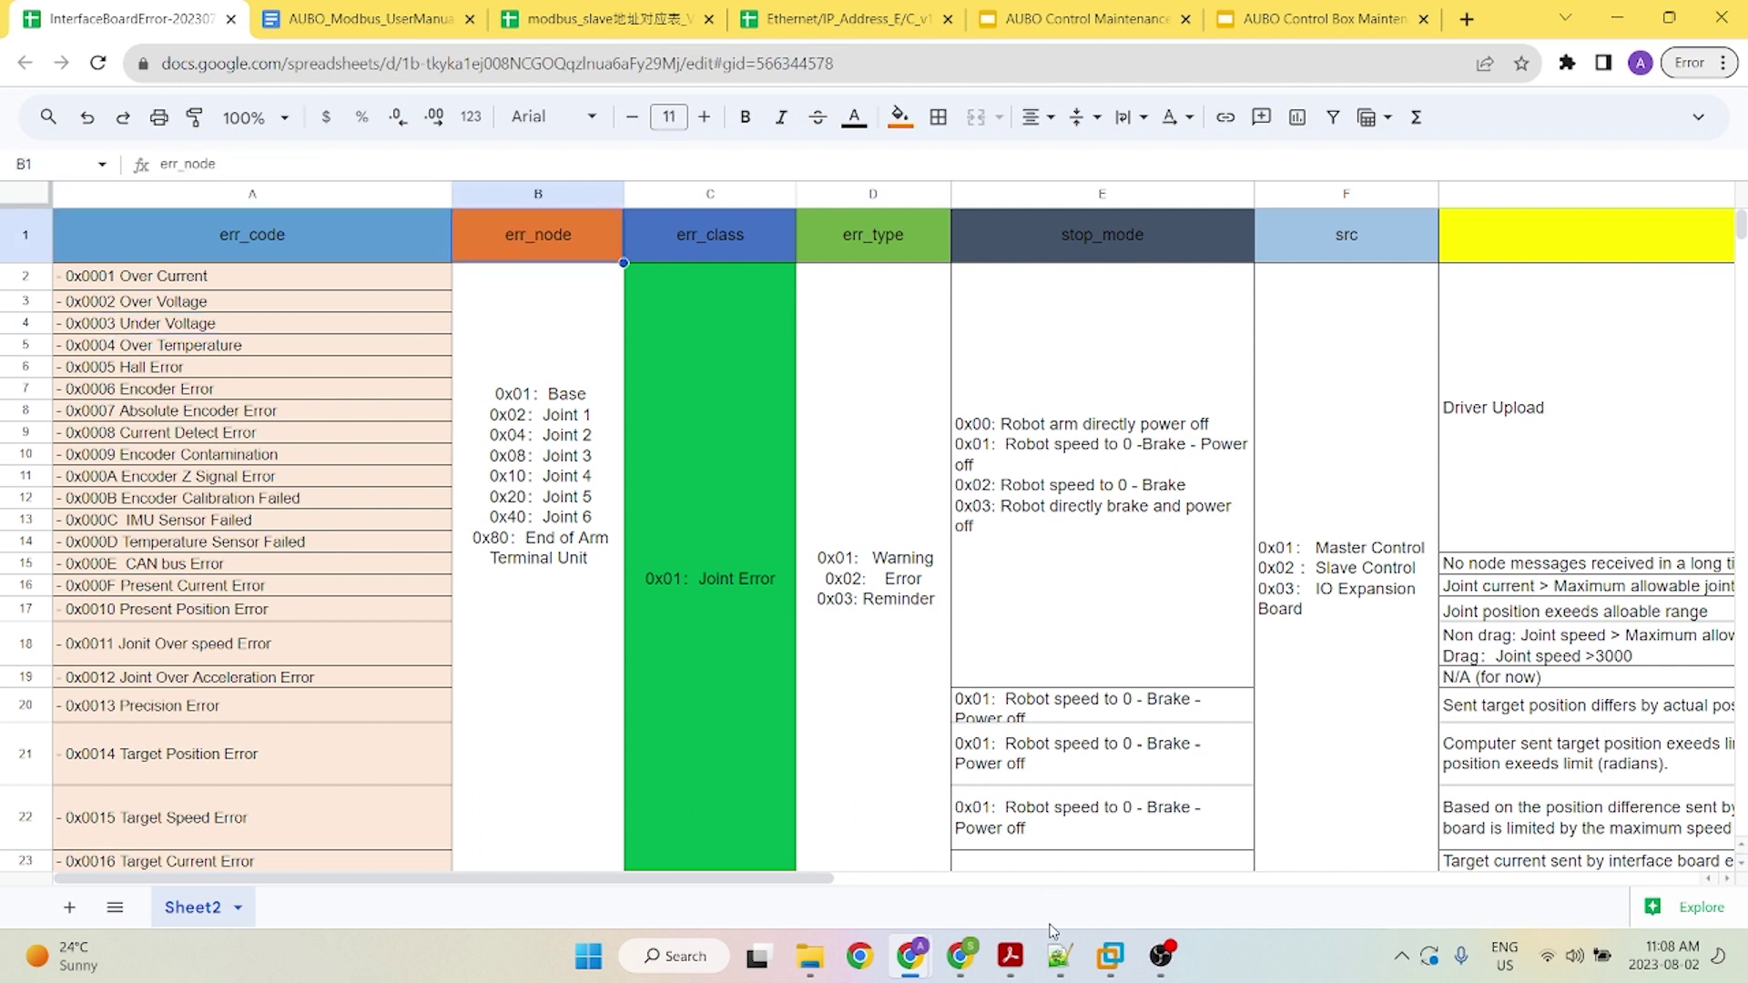
# - Return to Notepad++ and examine the binary digits of err_node on line 40823, ending on the second digit
pyautogui.click(1059, 956)
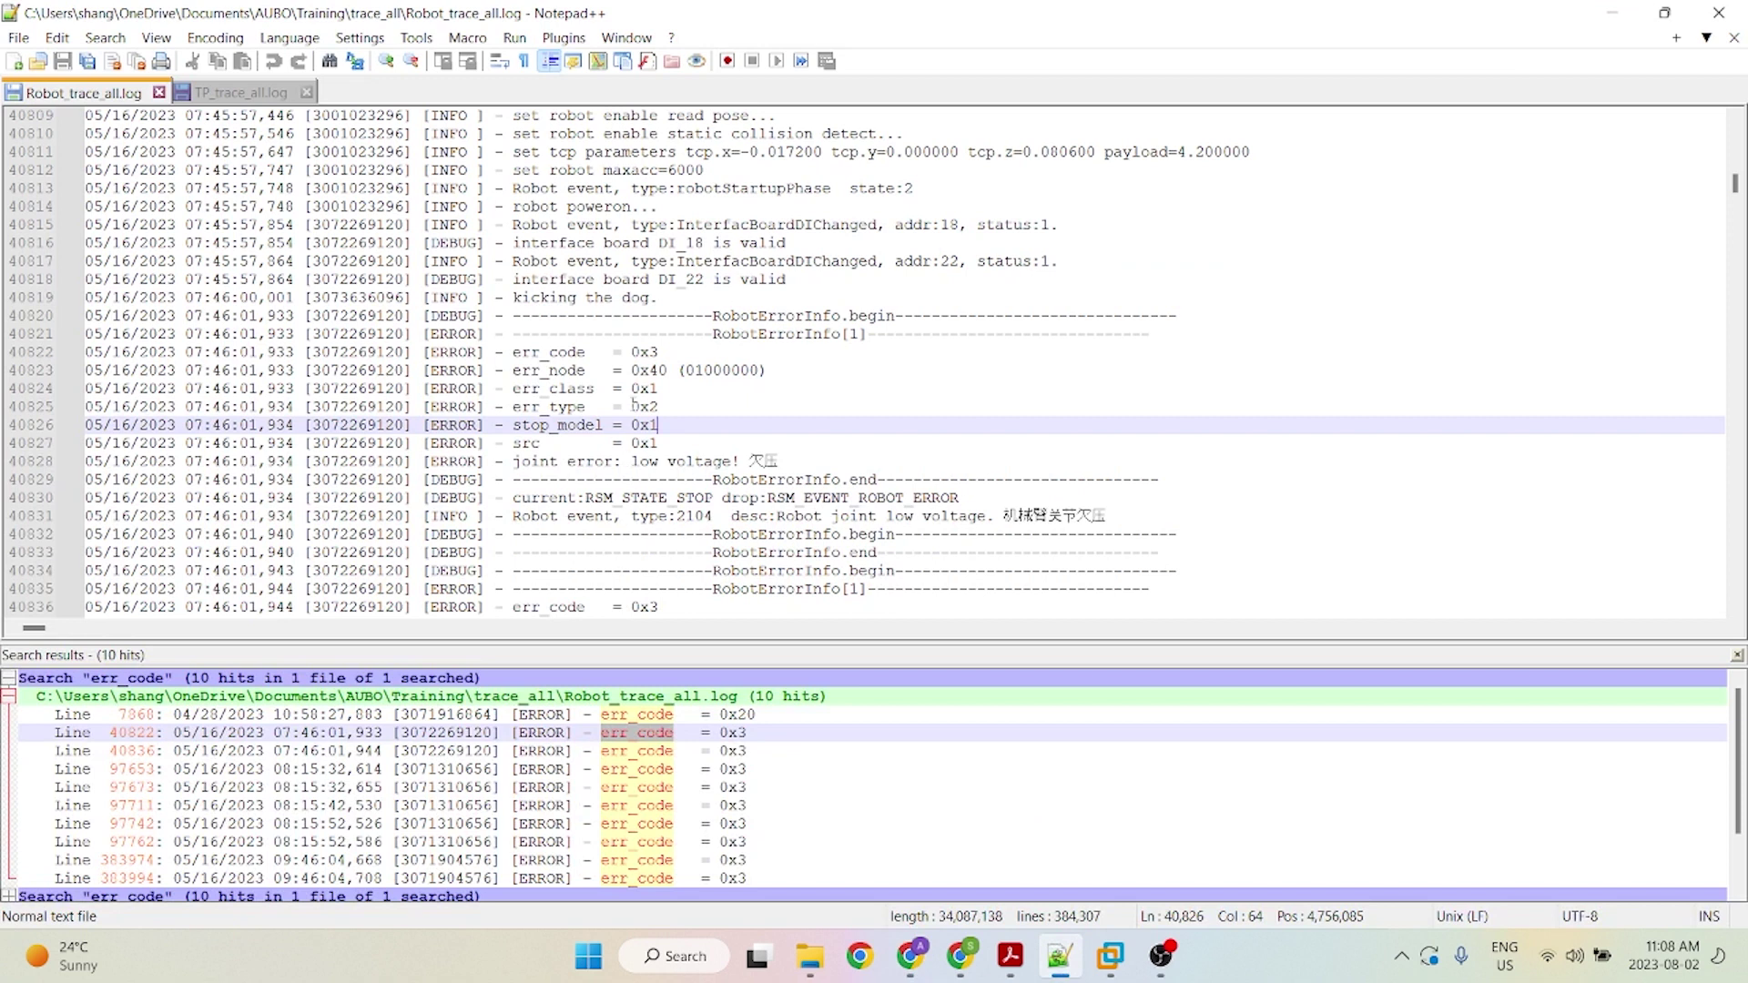
pyautogui.scroll(1, 635, 404)
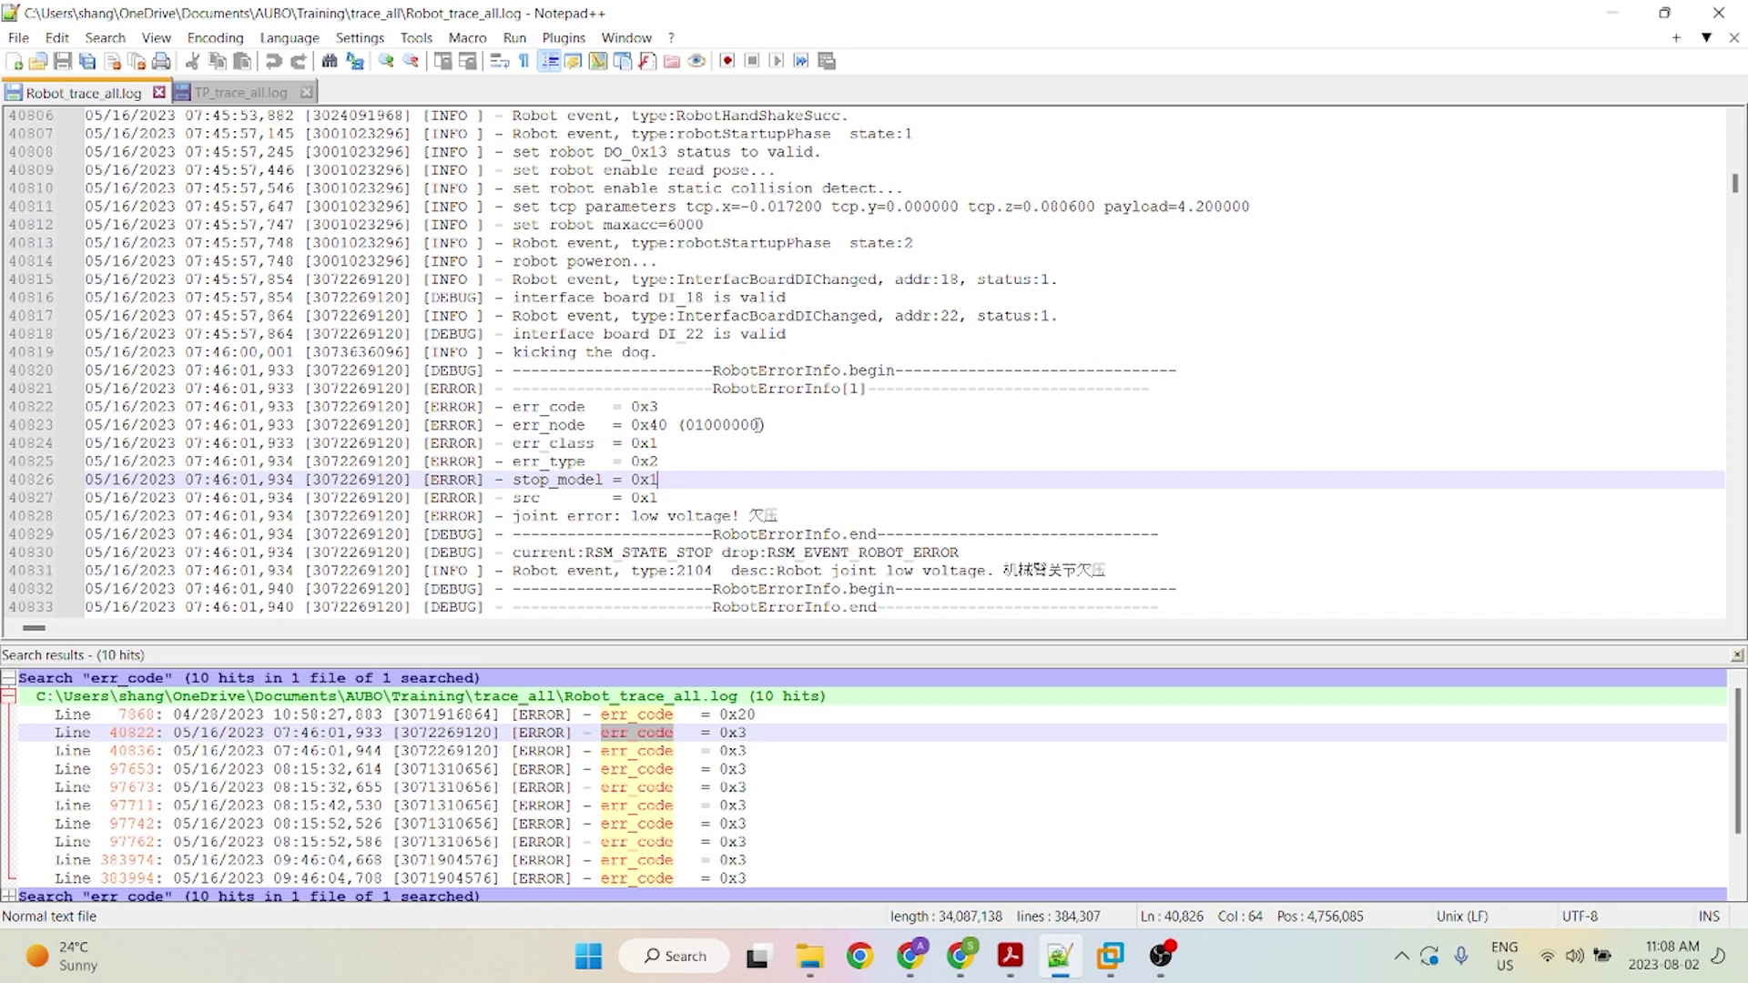
pyautogui.click(763, 425)
pyautogui.moveTo(759, 425); pyautogui.dragTo(752, 425)
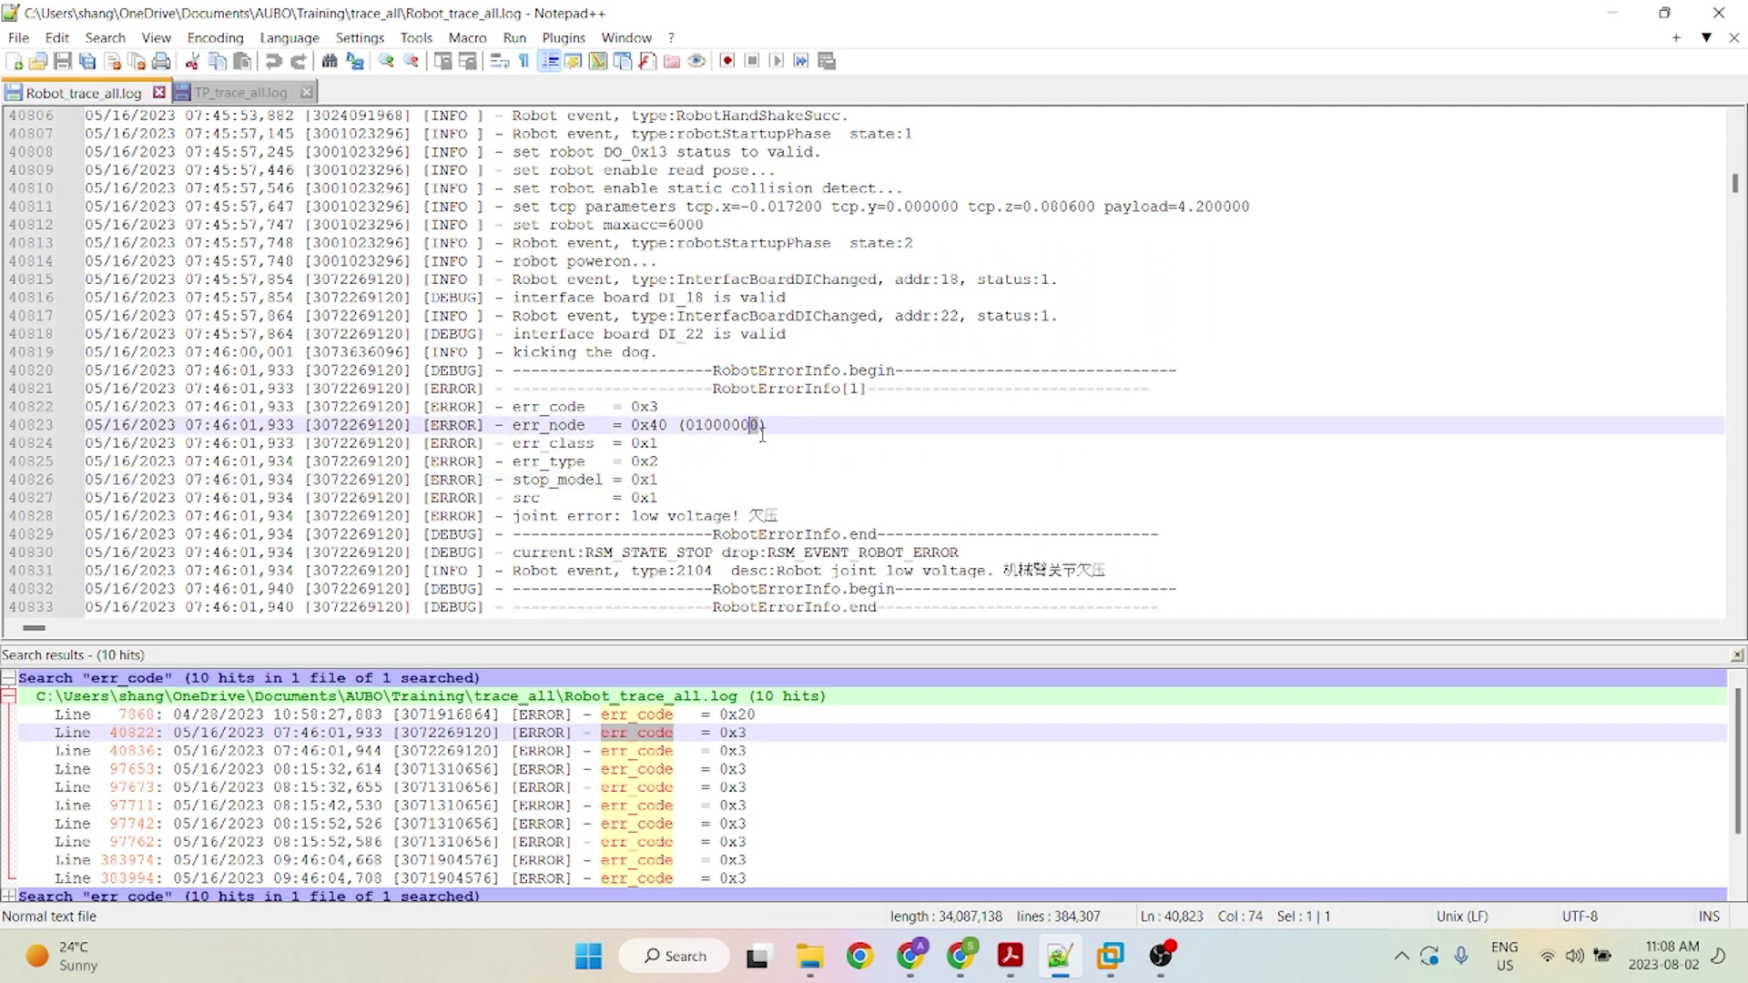
pyautogui.click(690, 425)
pyautogui.moveTo(752, 425); pyautogui.dragTo(703, 425)
pyautogui.click(698, 425)
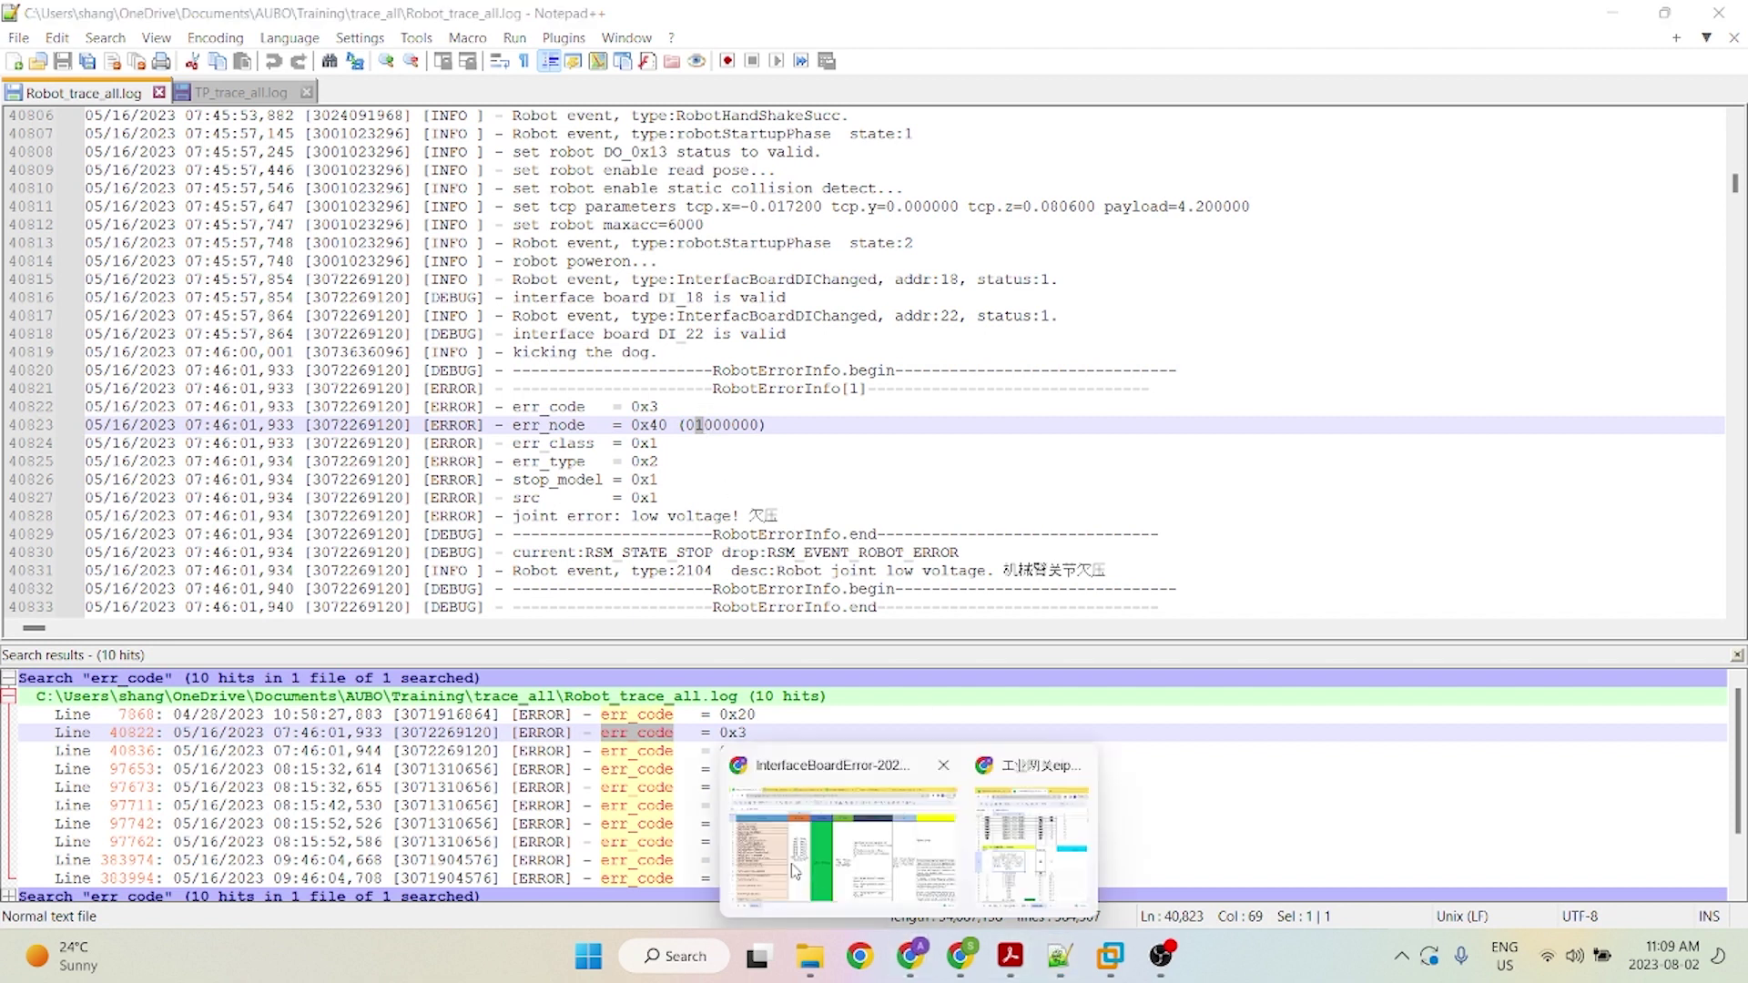
# - Highlight error codes 0x0001 to 0x000D in the Chrome spreadsheet, then return to the error block in Notepad++
pyautogui.click(838, 838)
pyautogui.moveTo(160, 278); pyautogui.dragTo(341, 545)
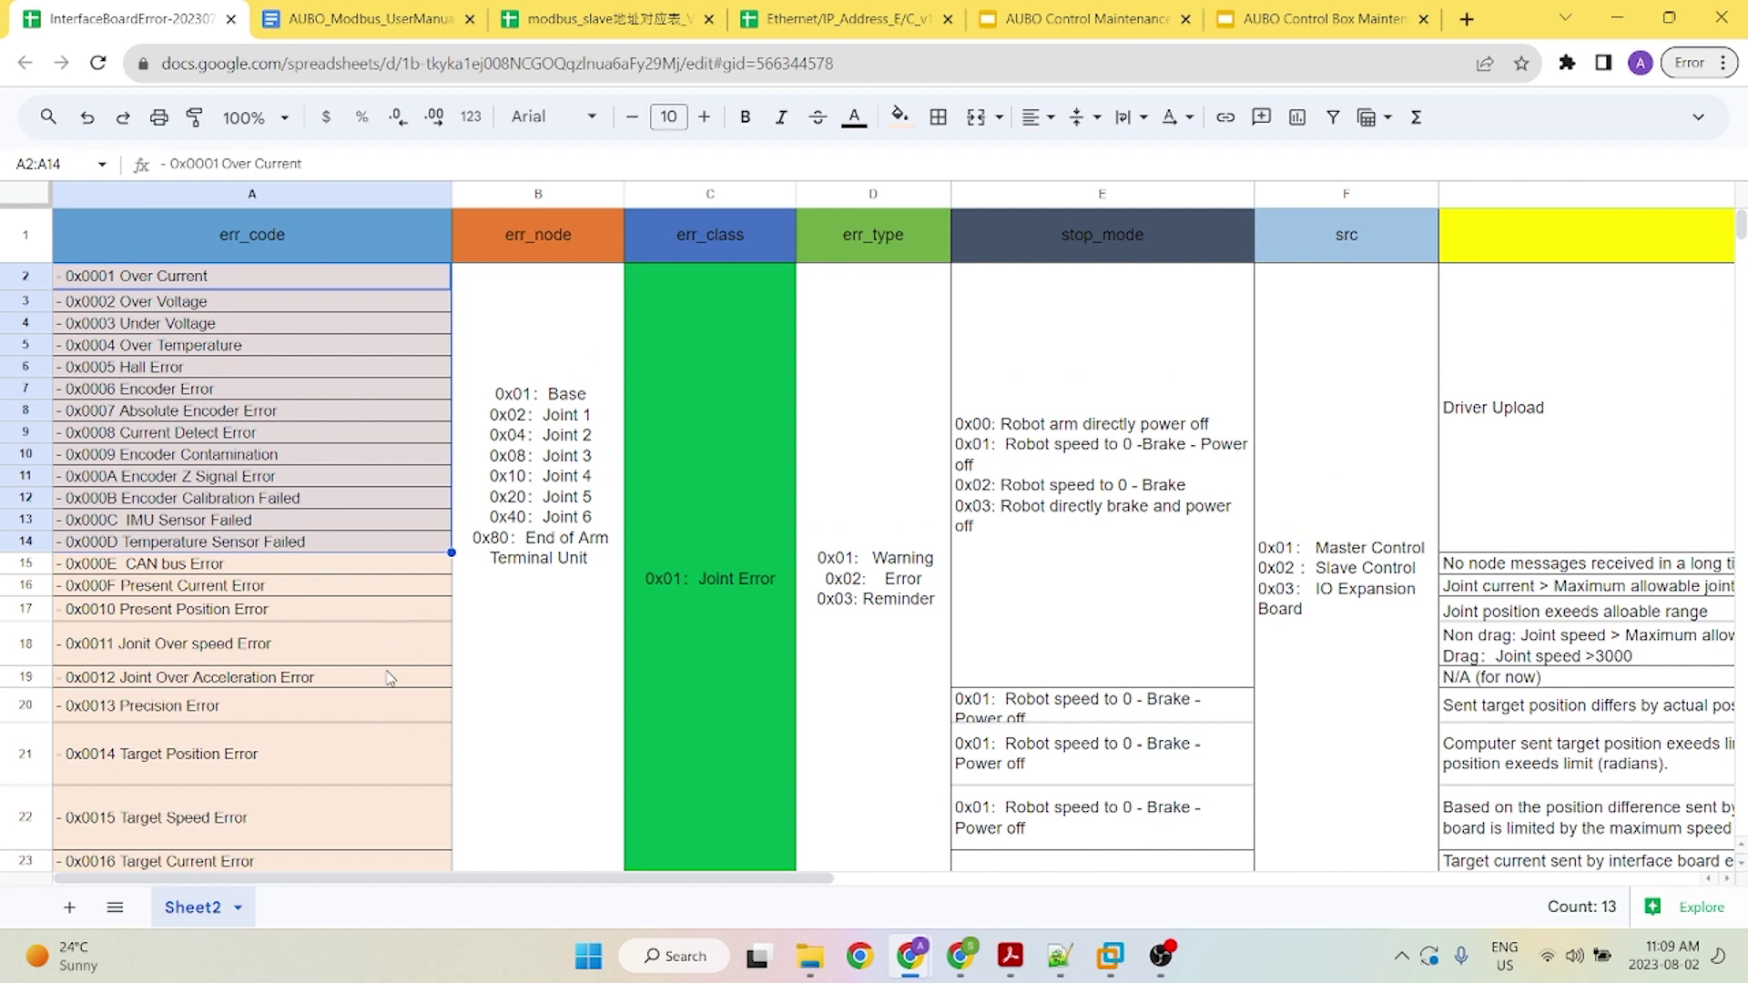
pyautogui.moveTo(1061, 947)
pyautogui.click(1042, 834)
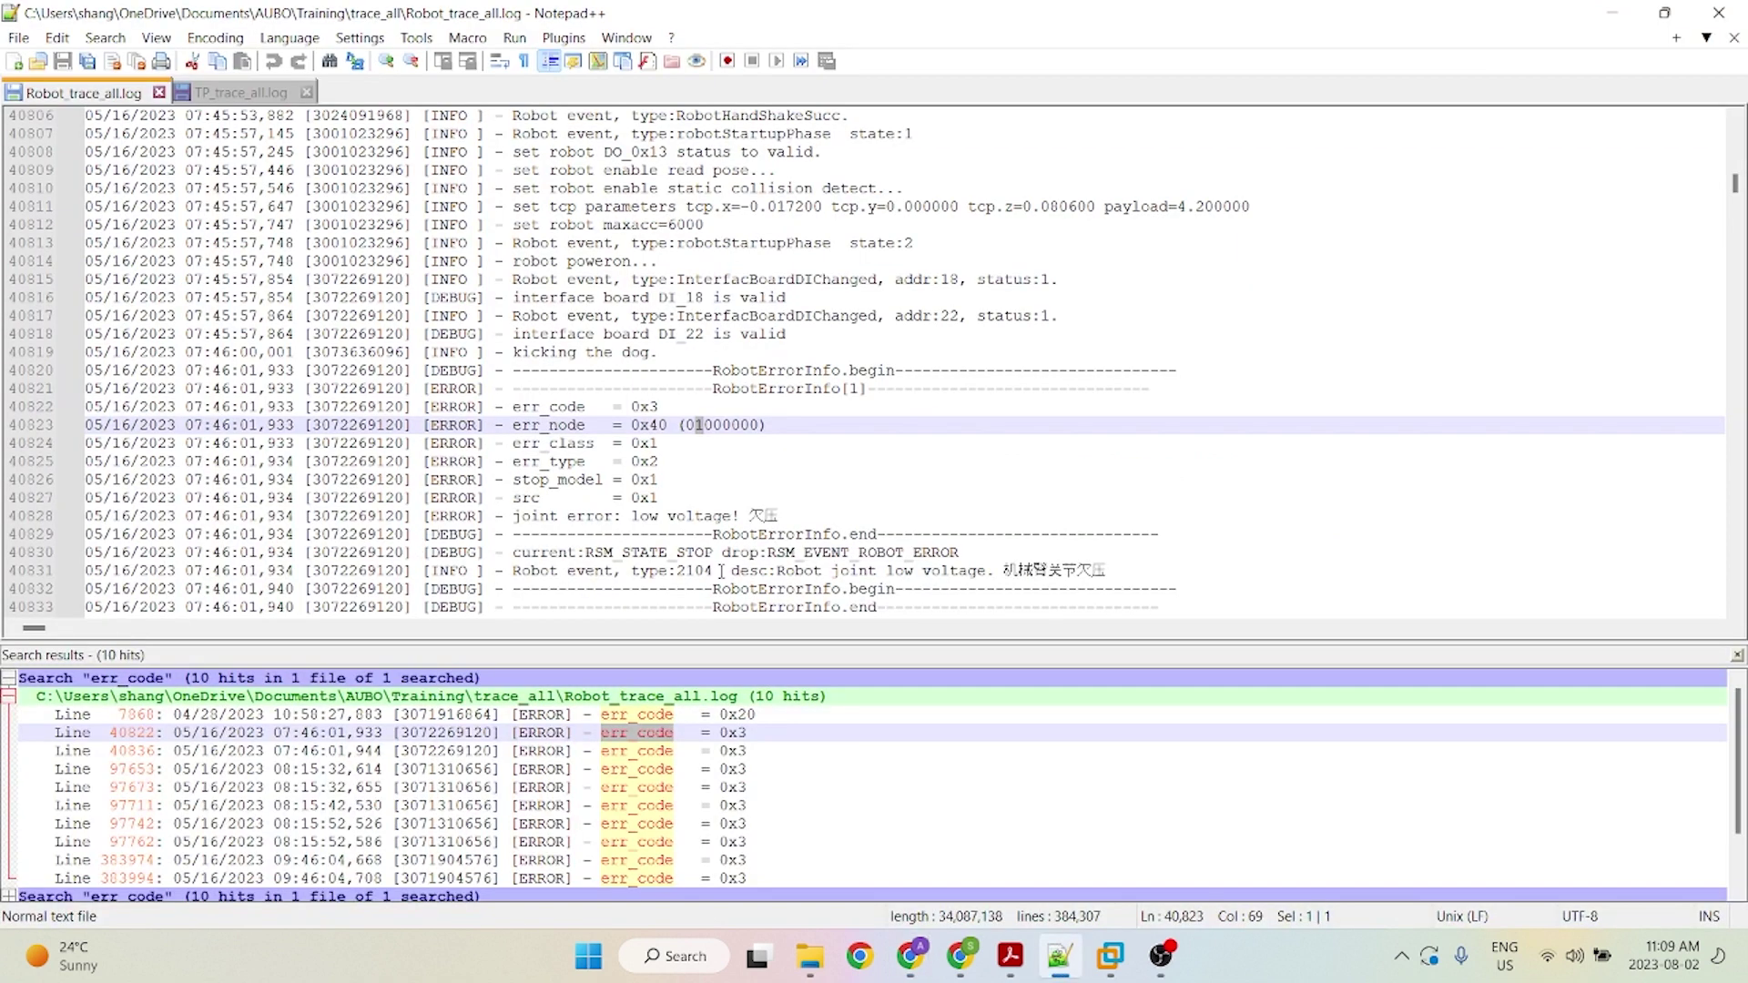